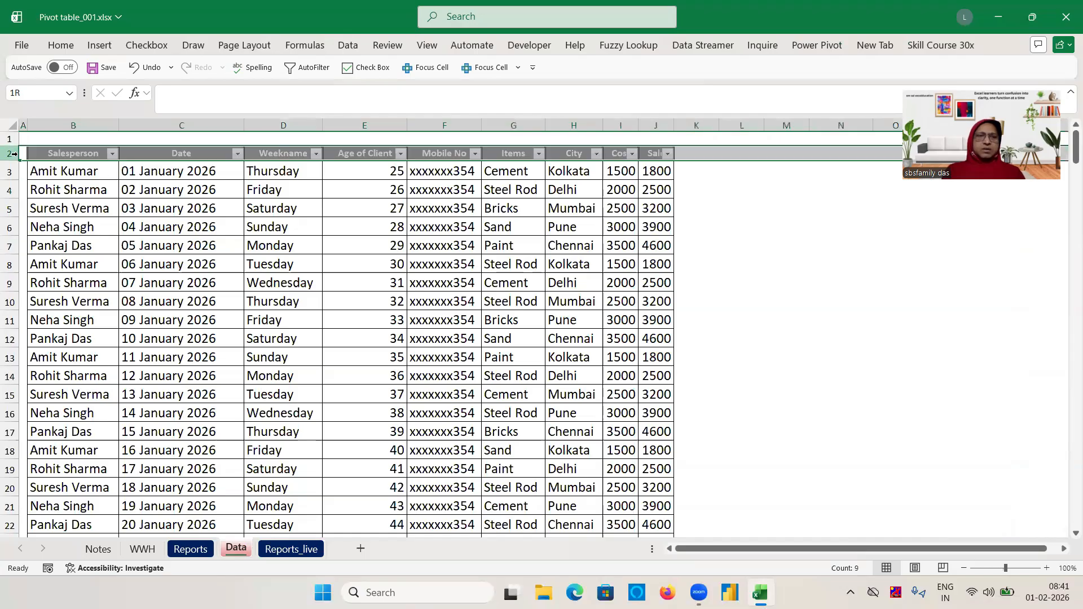
pyautogui.rightClick(10, 153)
pyautogui.click(64, 377)
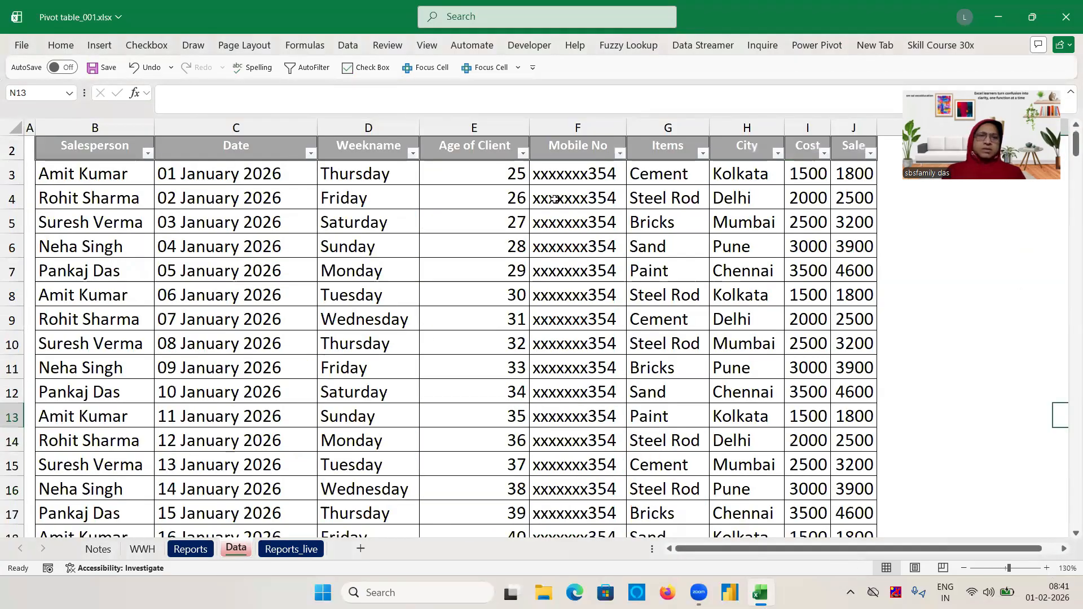
# Step: Try merging and centering the Weekname and Age of Client header cells on the Data sheet, and undo the merge
pyautogui.click(514, 145)
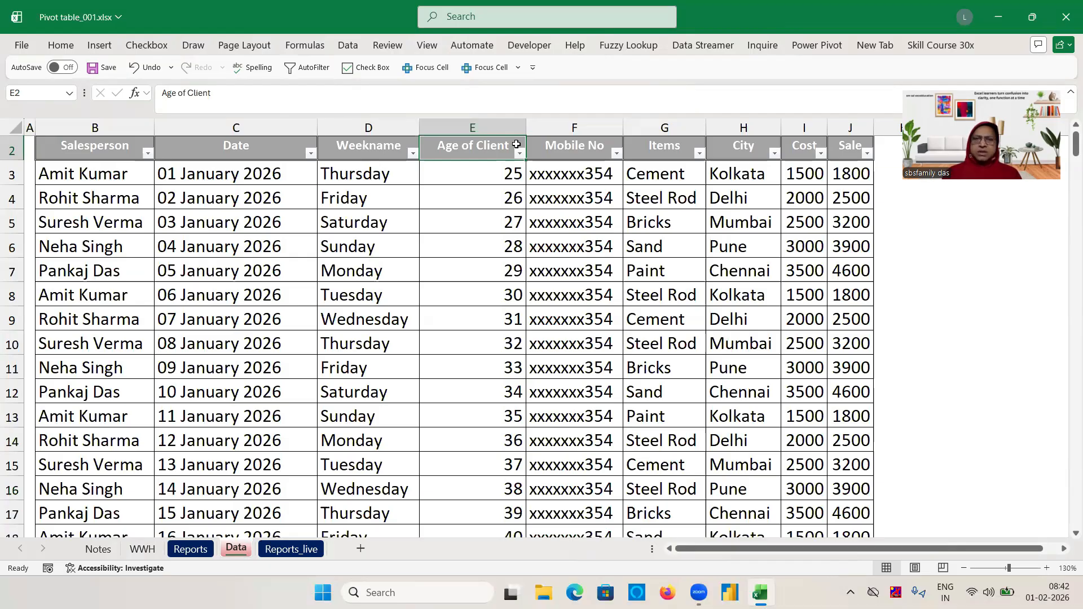
pyautogui.click(369, 152)
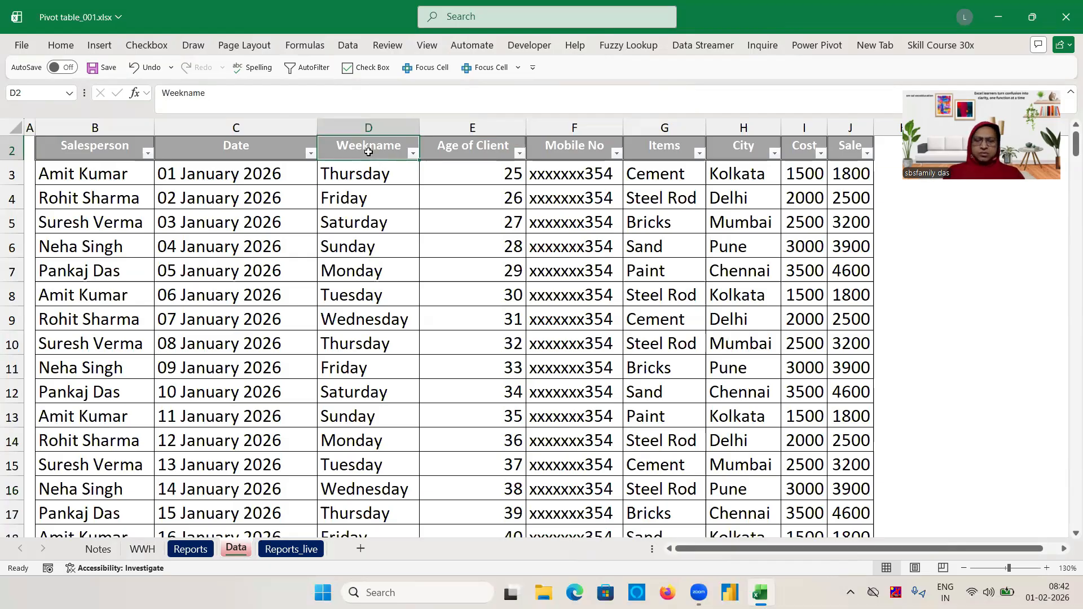
pyautogui.hotkey('shift', 'Right')
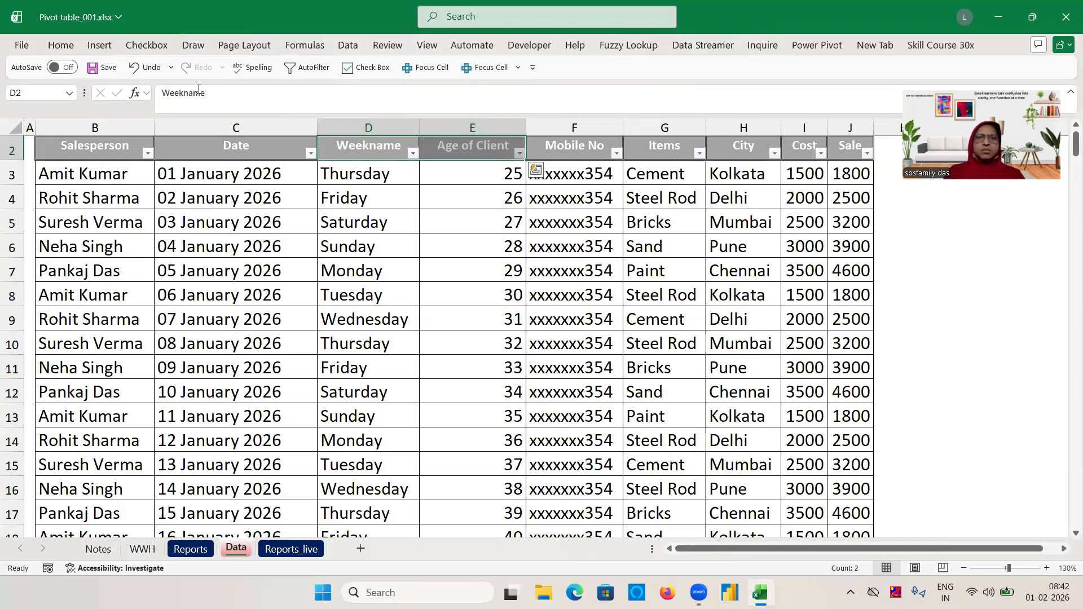
pyautogui.click(60, 45)
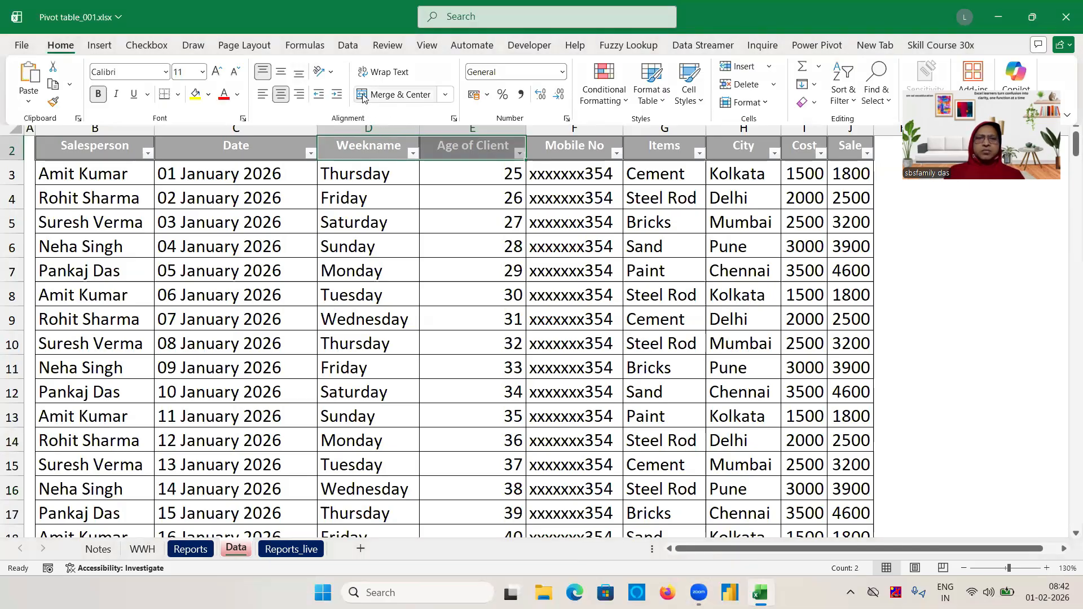
pyautogui.click(367, 96)
pyautogui.click(523, 332)
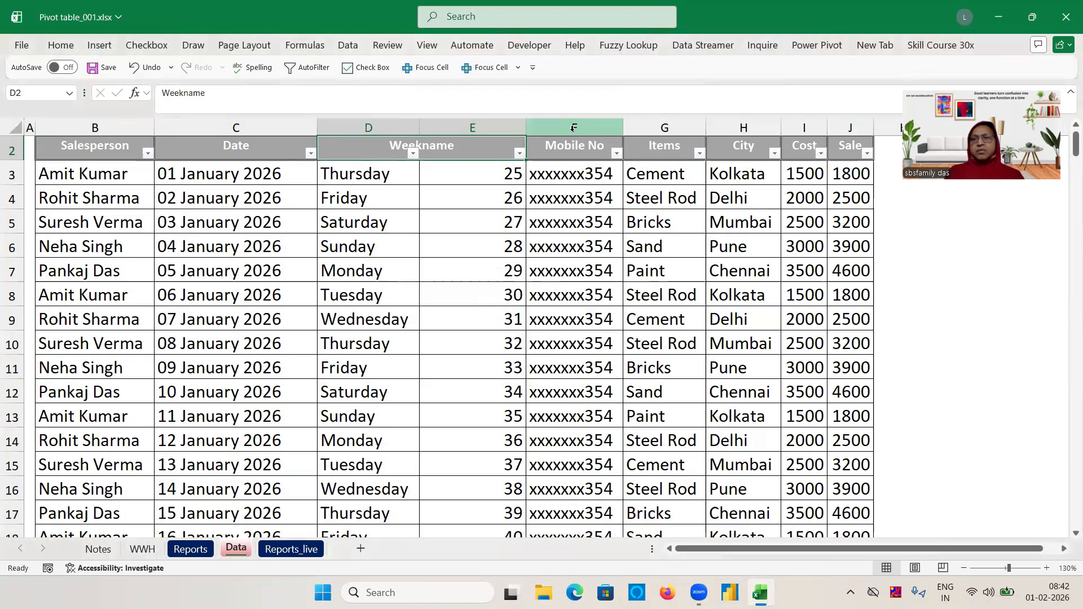
pyautogui.hotkey('ctrl', 'z')
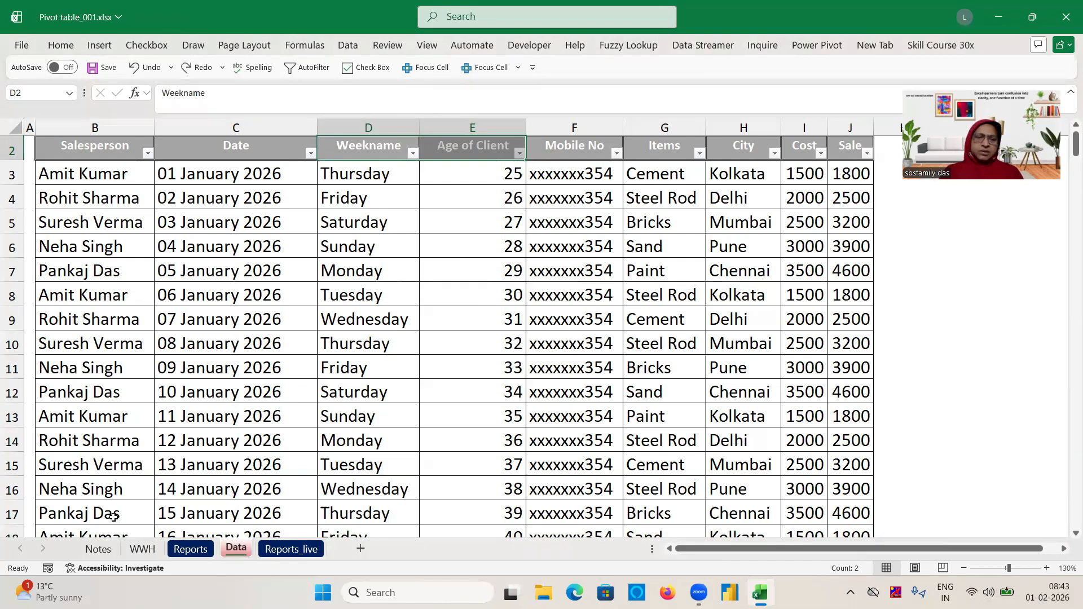
# Step: Look through the finished pivot reports on the Reports sheet, from person-wise total sales down to the city, item and person report
pyautogui.click(189, 550)
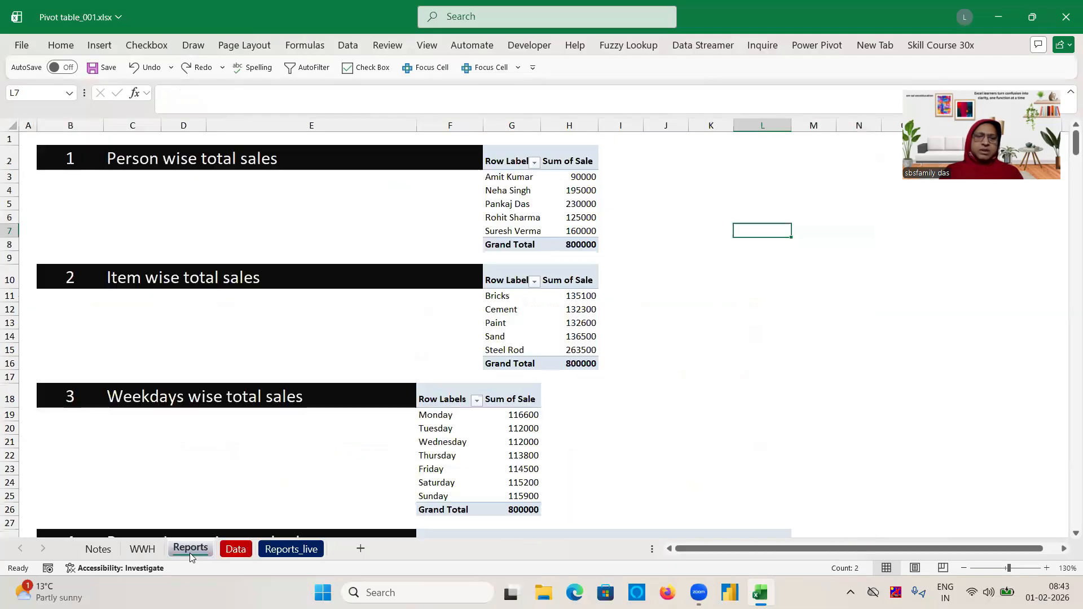
pyautogui.click(681, 195)
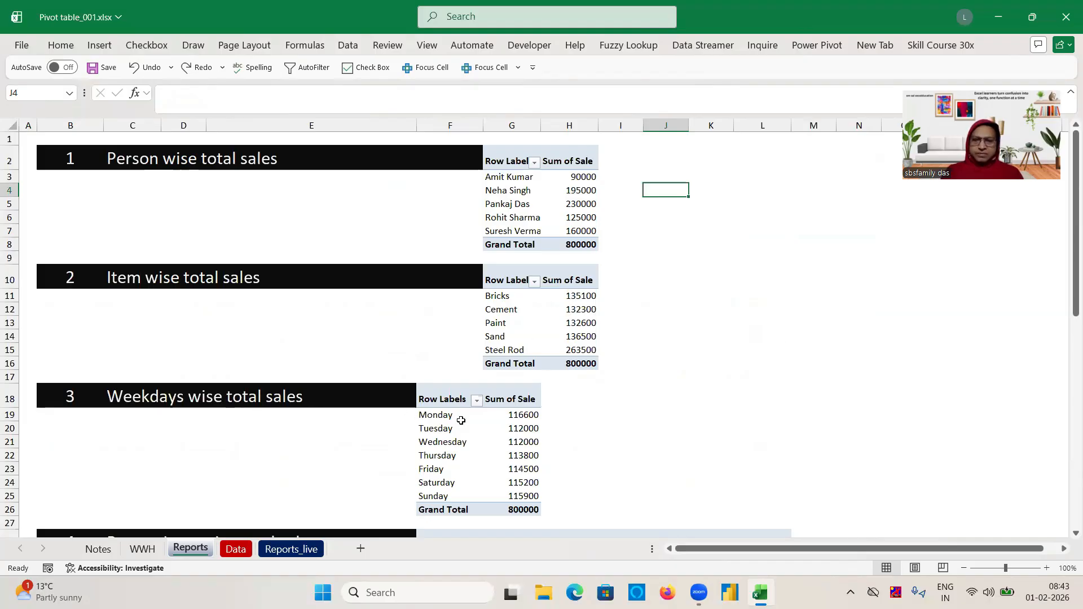
pyautogui.moveTo(1065, 241); pyautogui.dragTo(1066, 333)
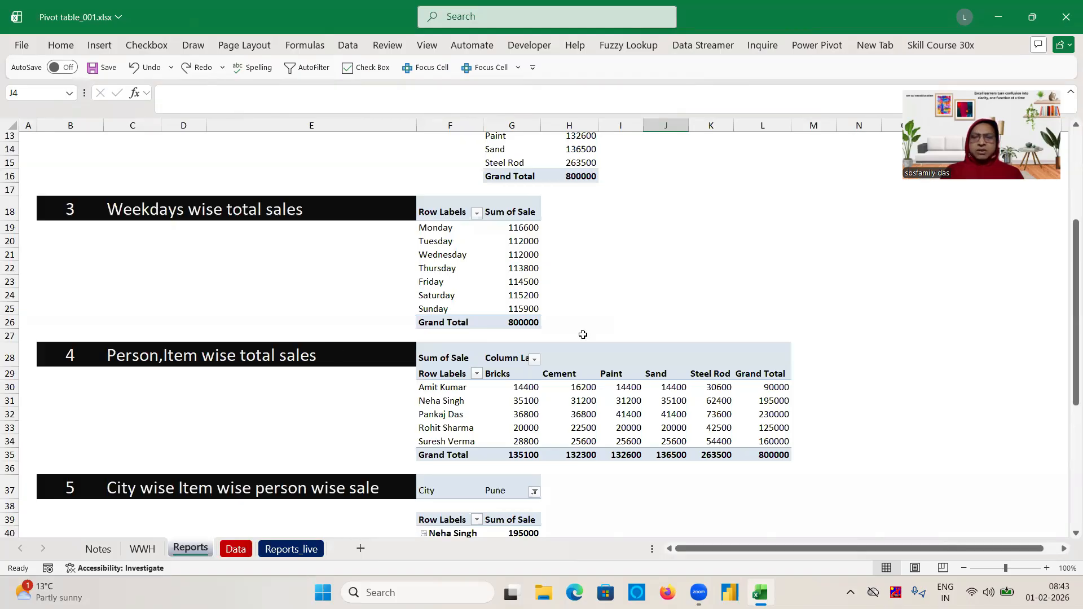
pyautogui.moveTo(1075, 275); pyautogui.dragTo(1067, 342)
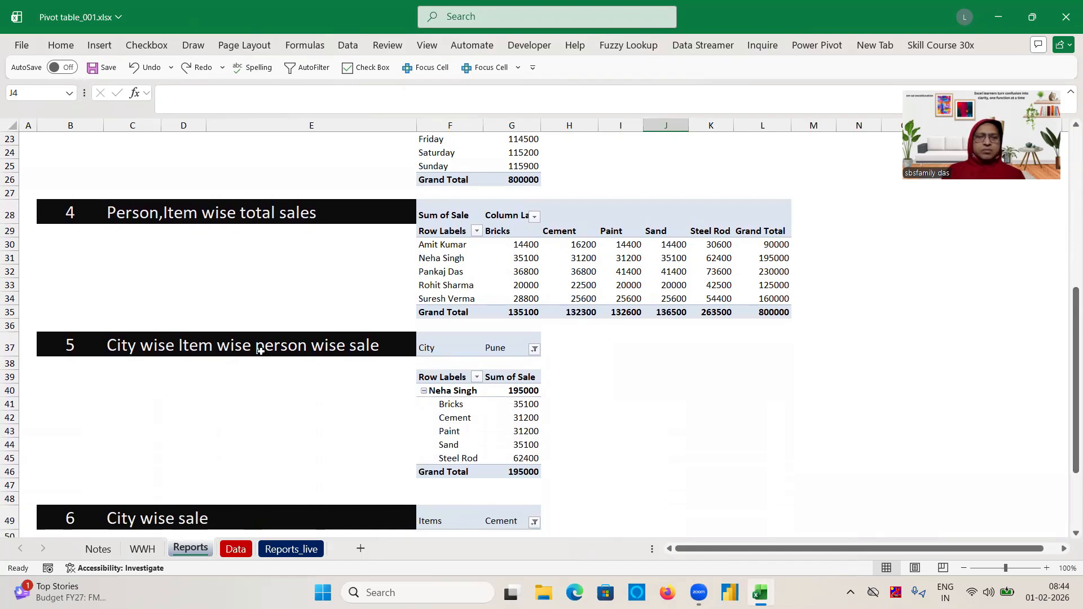
pyautogui.click(451, 417)
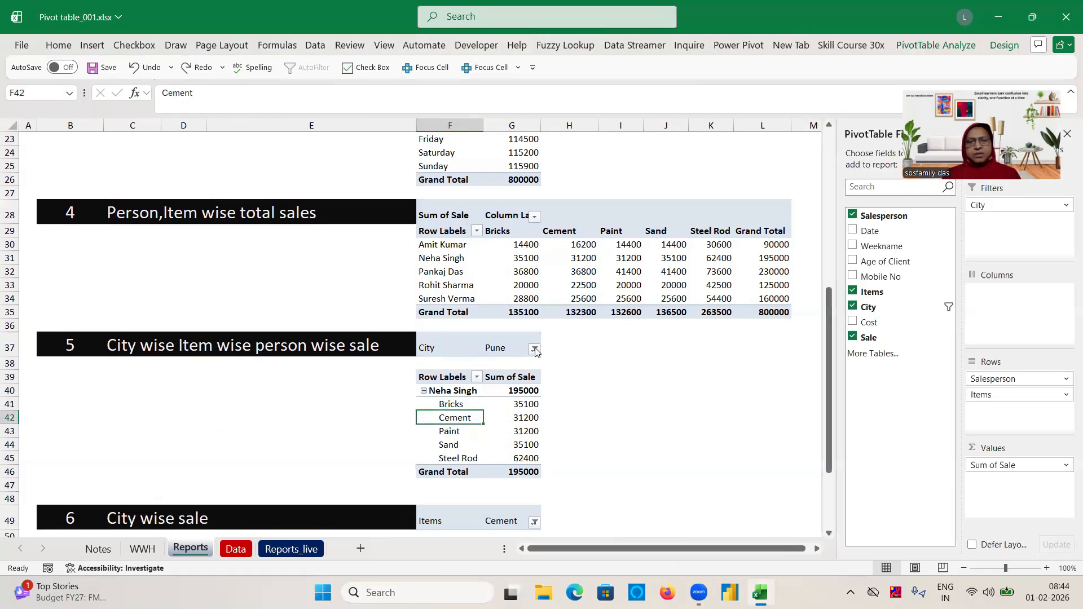
pyautogui.click(449, 391)
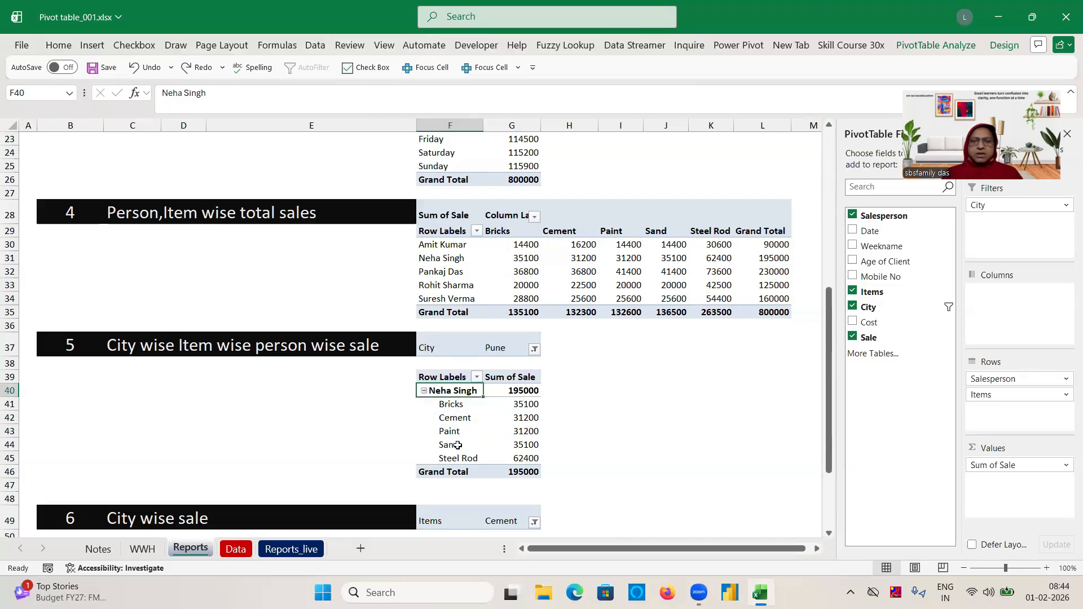
# Step: Filter the City wise Item wise person wise sale pivot table to the city Delhi
pyautogui.click(534, 349)
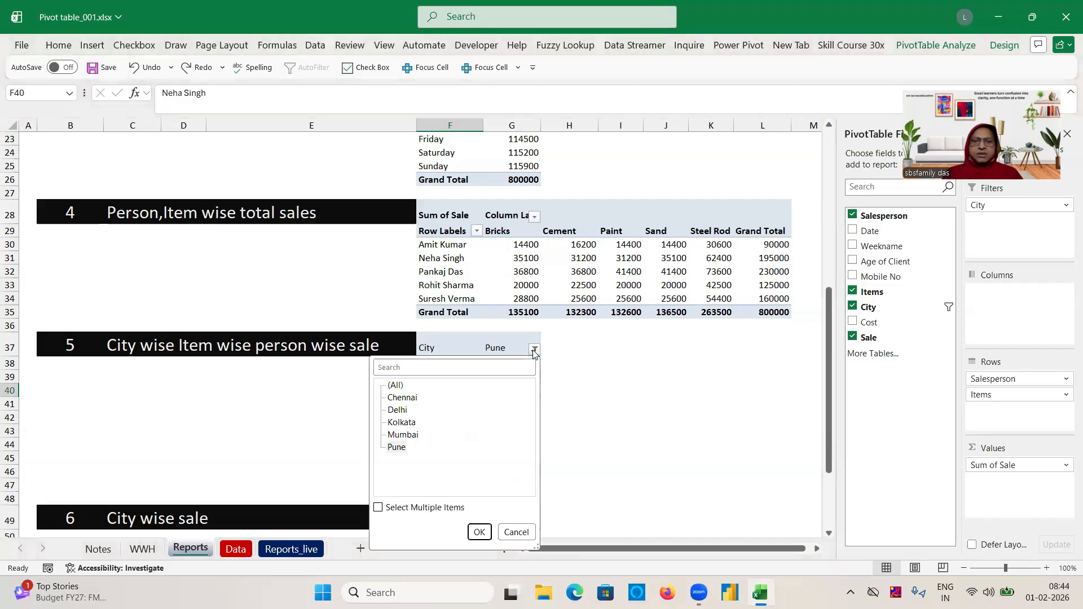
pyautogui.click(401, 412)
pyautogui.click(479, 533)
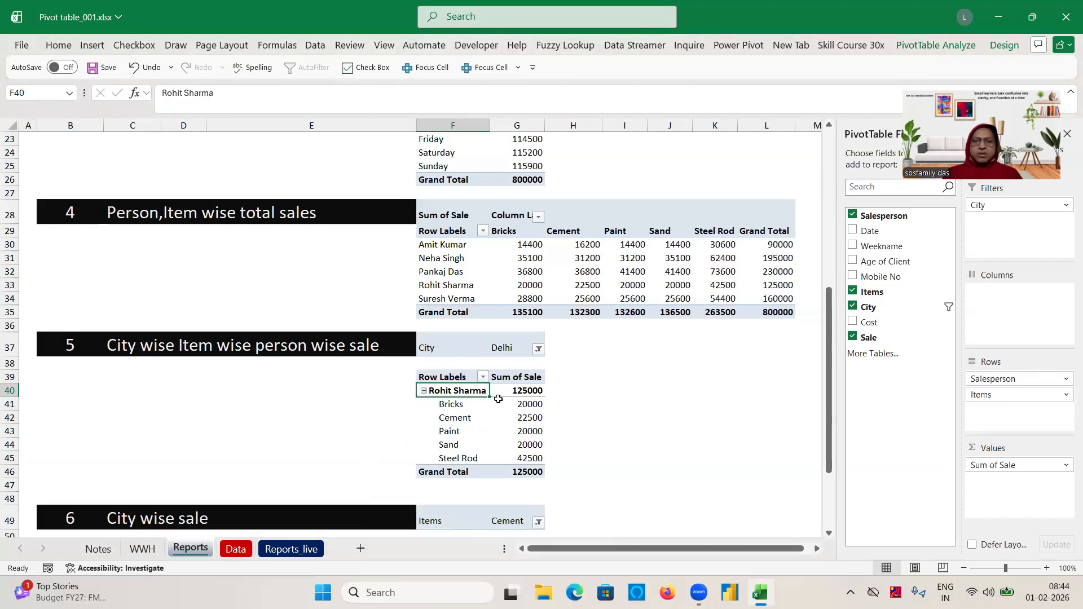
# Step: Set the City filter of the City wise Item wise person wise sale pivot table to Kolkata
pyautogui.click(539, 350)
pyautogui.click(407, 423)
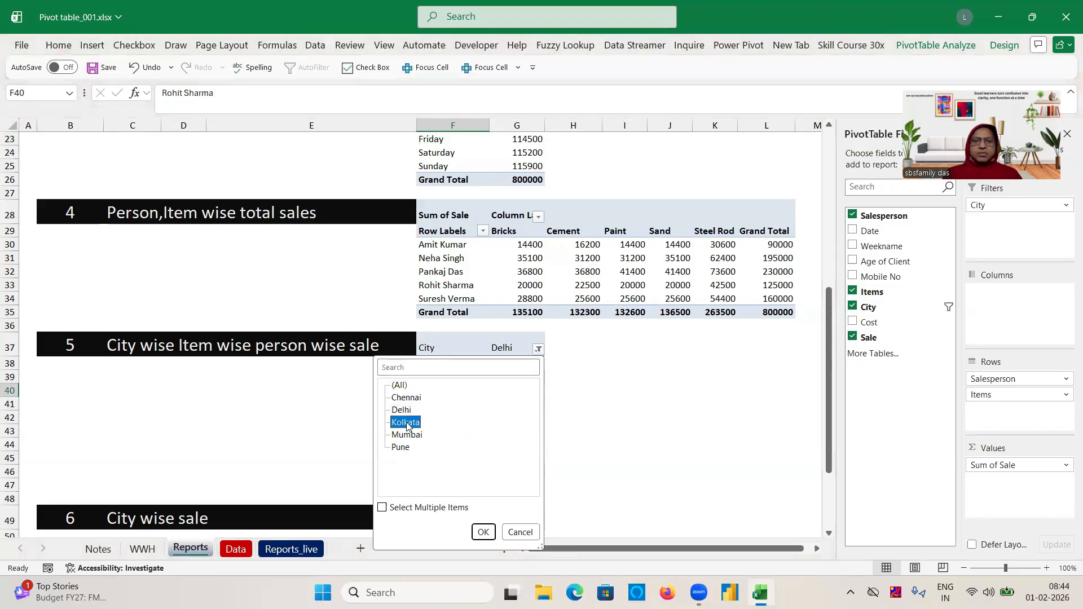
pyautogui.click(483, 533)
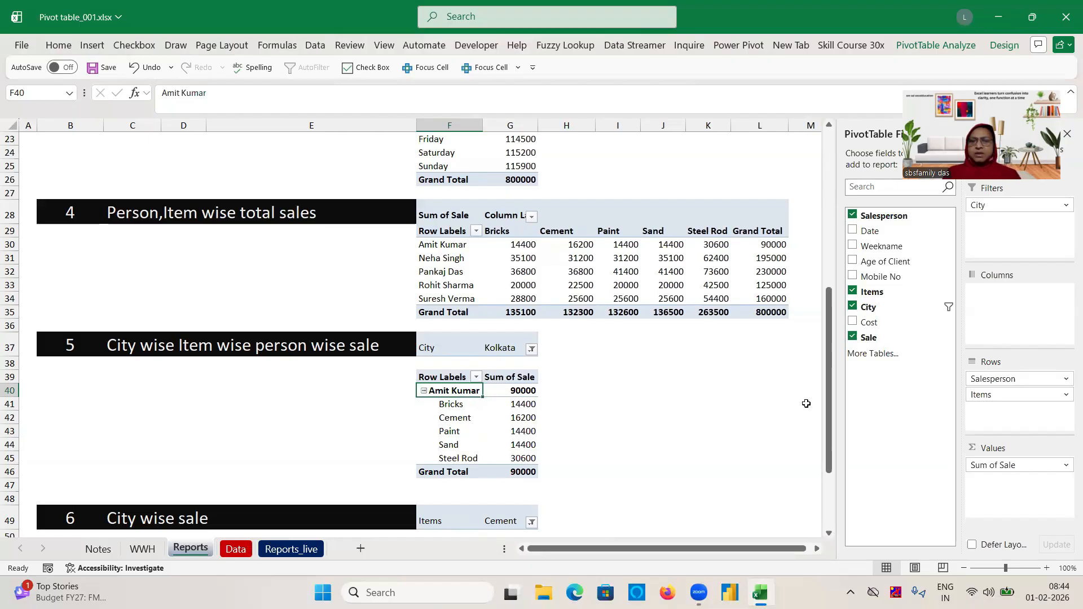
# Step: Set the Items filter of the City wise sale pivot table, report 6, to Paint
pyautogui.scroll(-3, 722, 470)
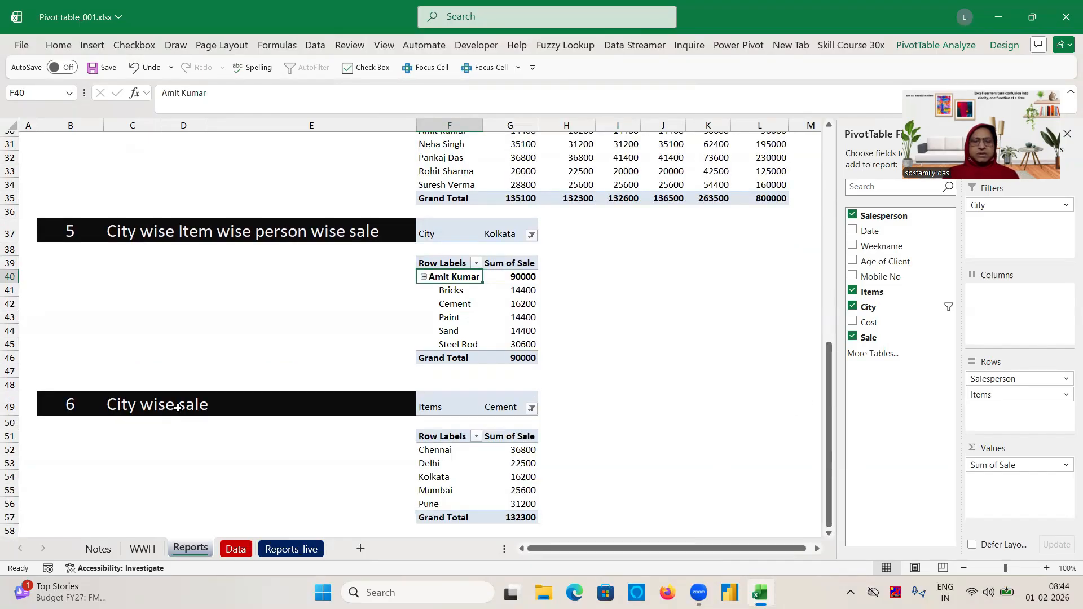
pyautogui.click(532, 409)
pyautogui.click(395, 275)
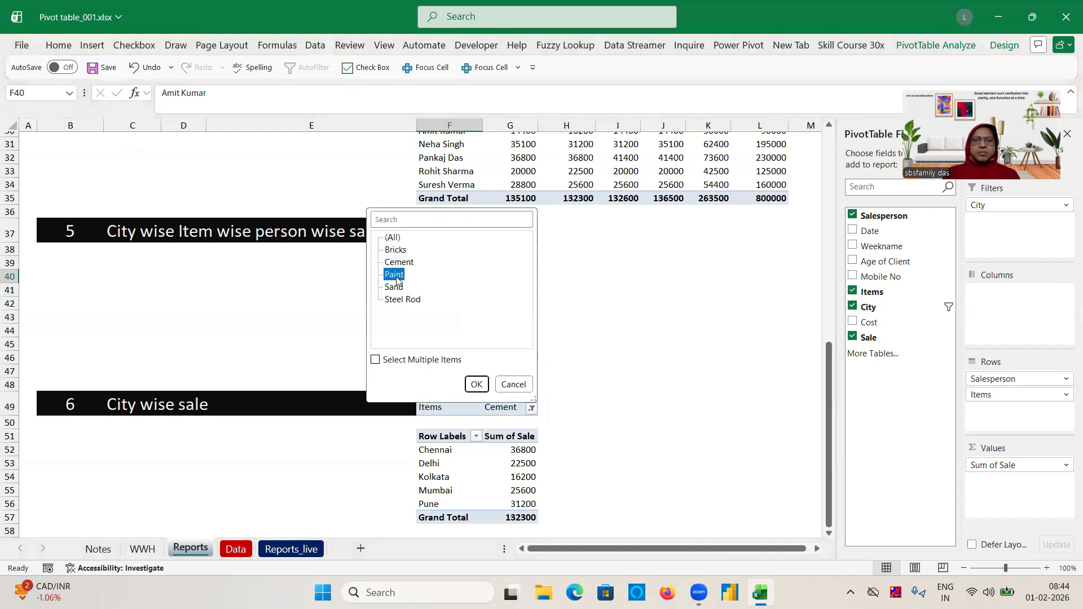
pyautogui.click(477, 384)
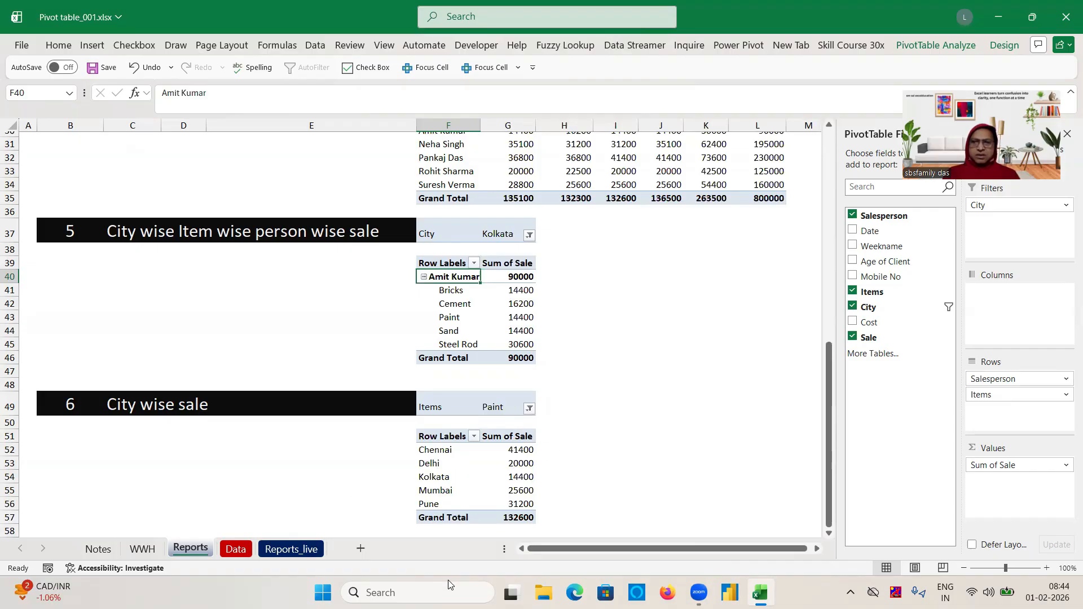
# Step: Review the workbook's sheets, including the report headings on Reports_live, the source table on Data, and the Notes and WWH sheets
pyautogui.moveTo(830, 426); pyautogui.dragTo(828, 197)
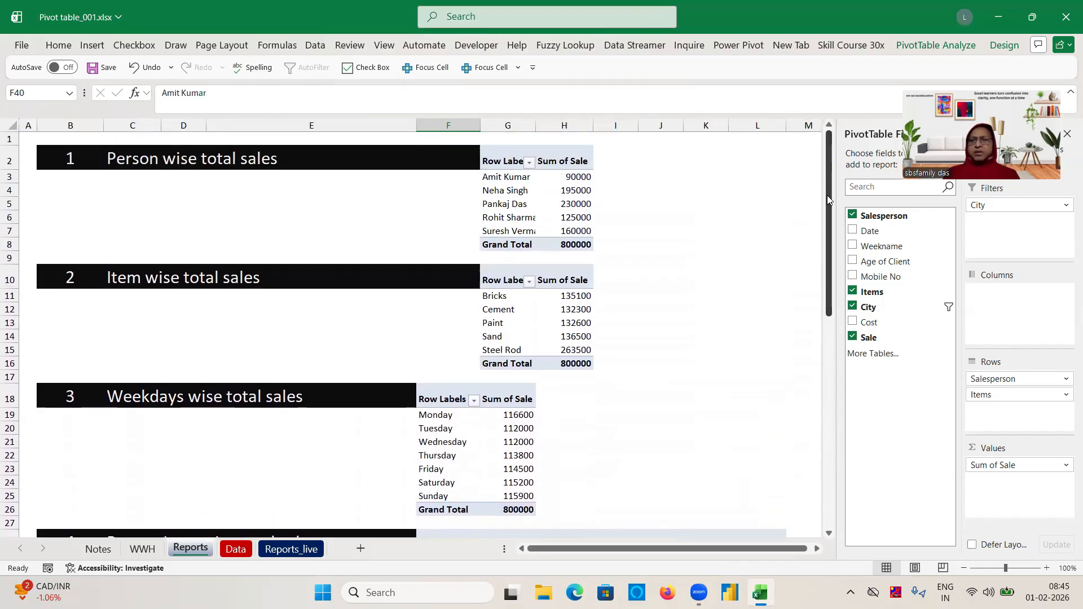
pyautogui.click(290, 549)
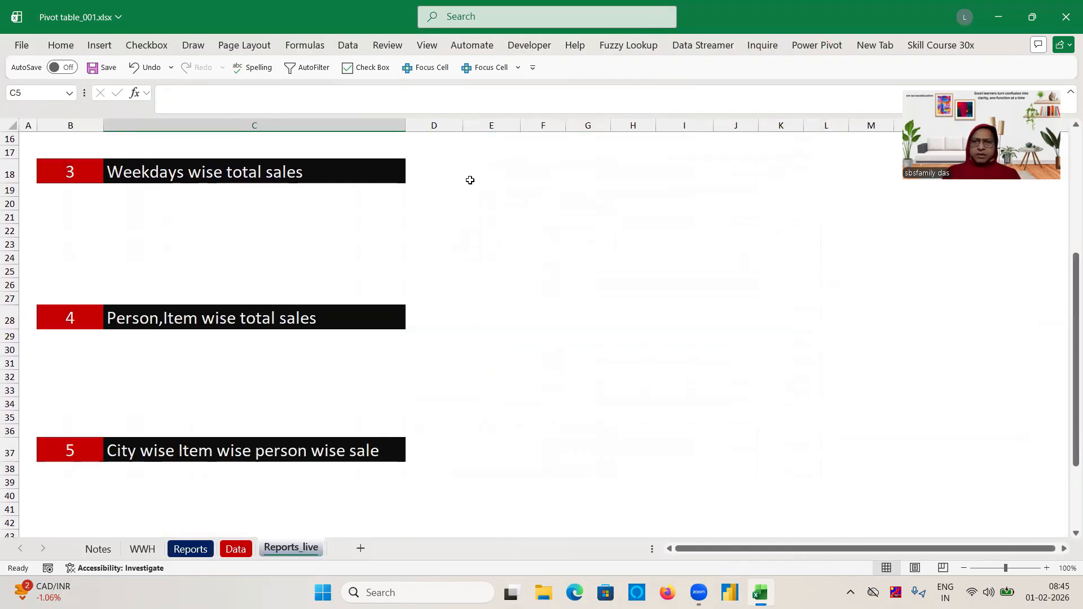
pyautogui.moveTo(1068, 299); pyautogui.dragTo(1066, 177)
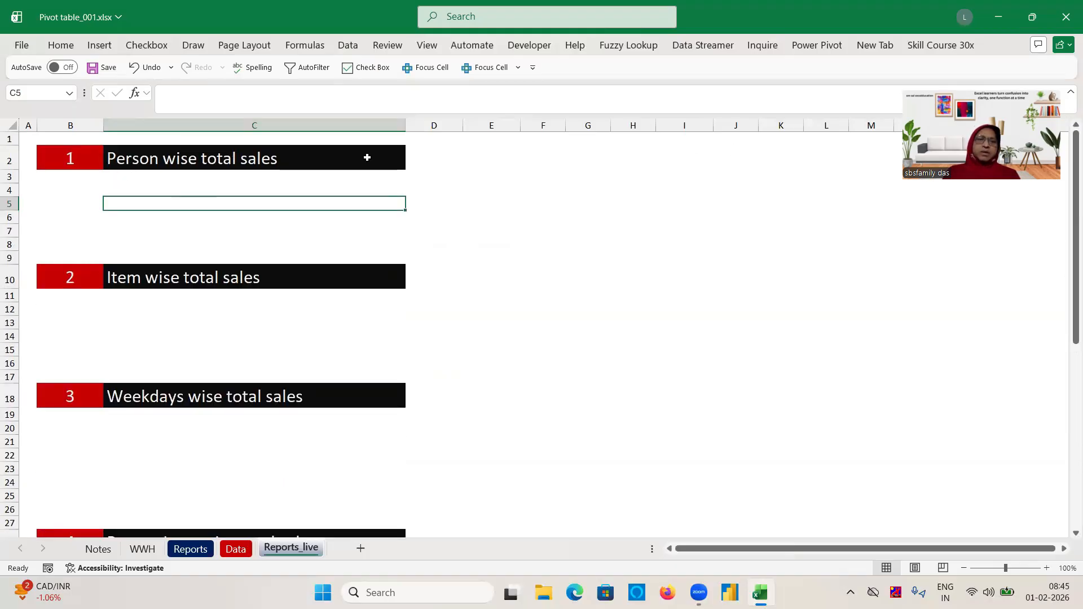
pyautogui.click(236, 549)
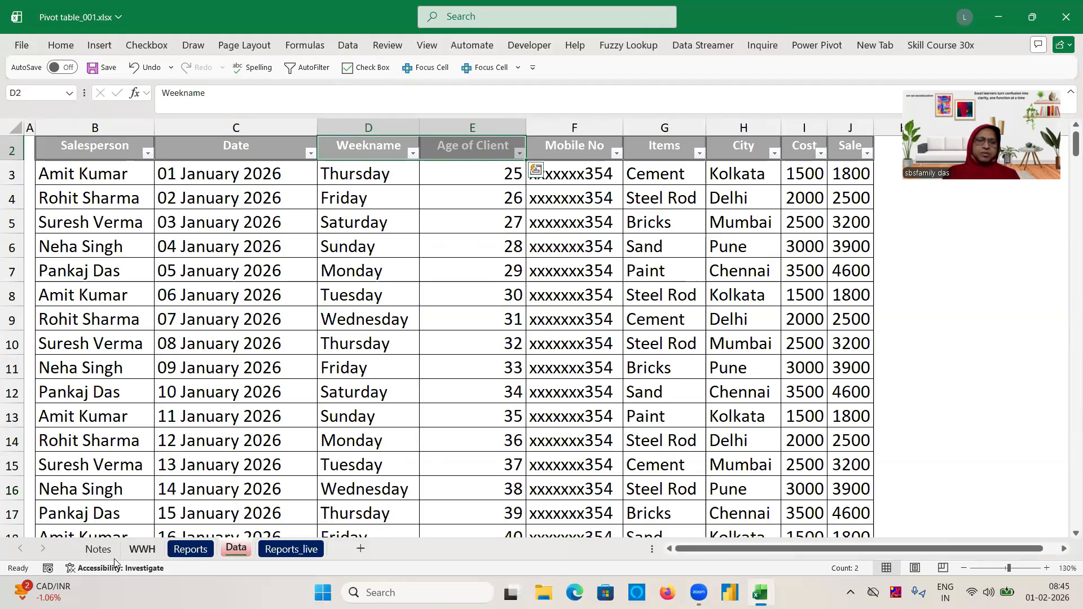
pyautogui.click(98, 549)
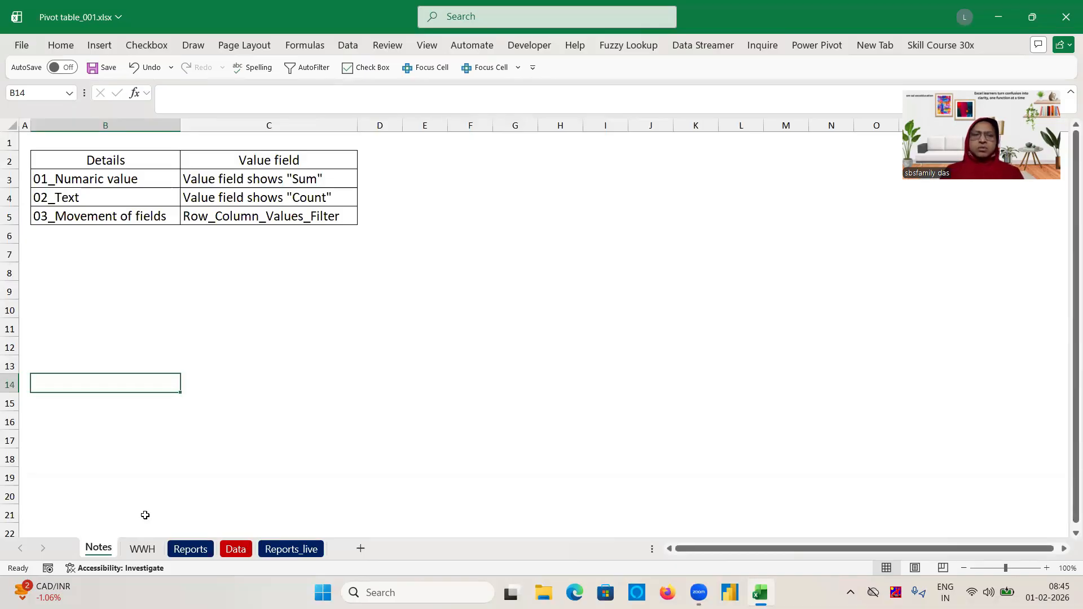
pyautogui.click(145, 552)
pyautogui.click(190, 551)
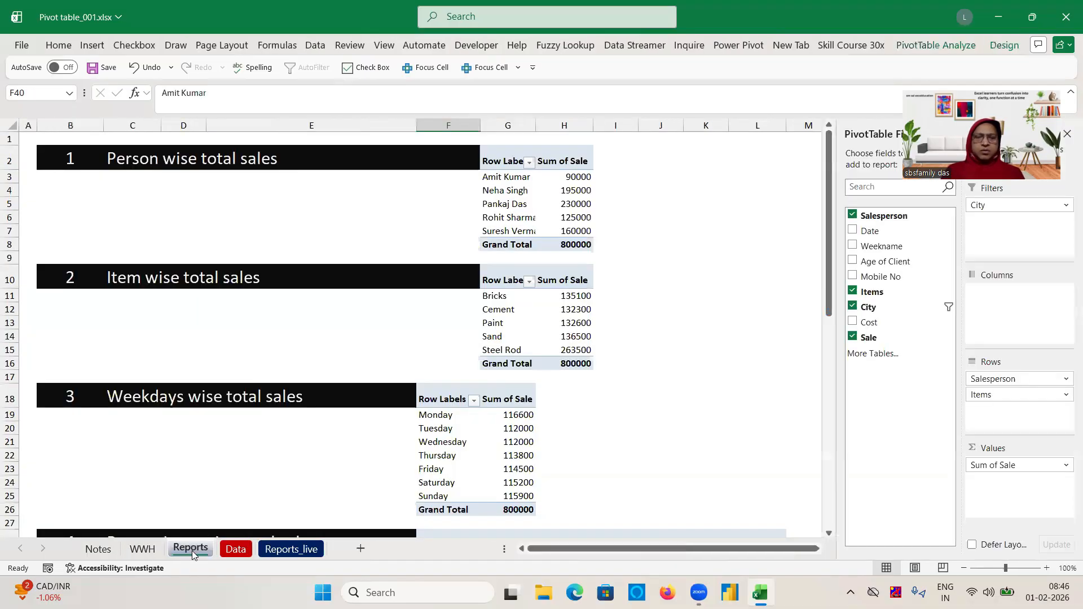
pyautogui.click(236, 550)
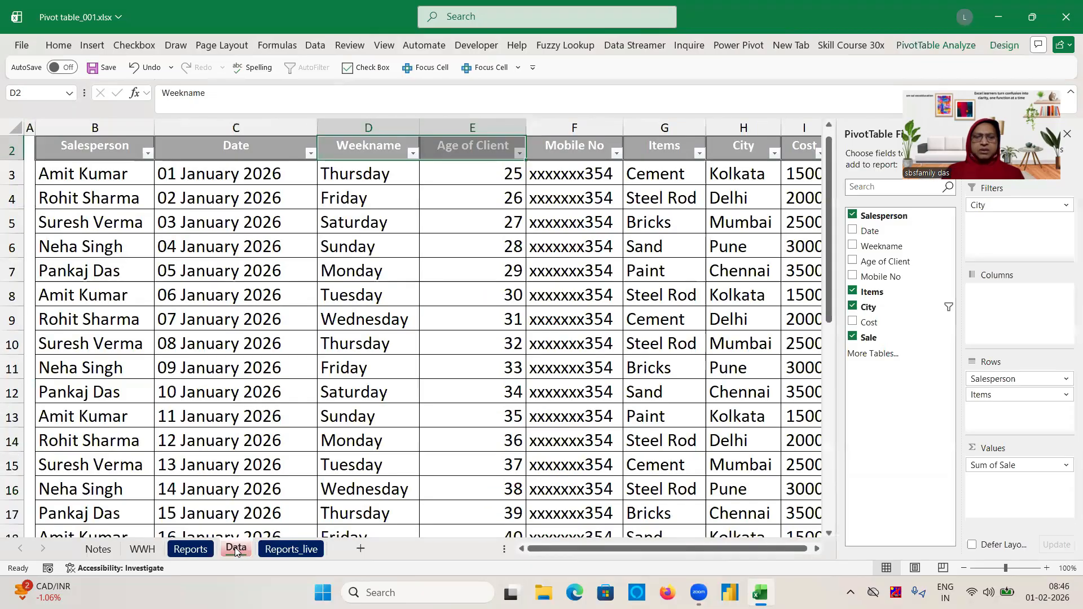
pyautogui.click(299, 550)
pyautogui.click(520, 310)
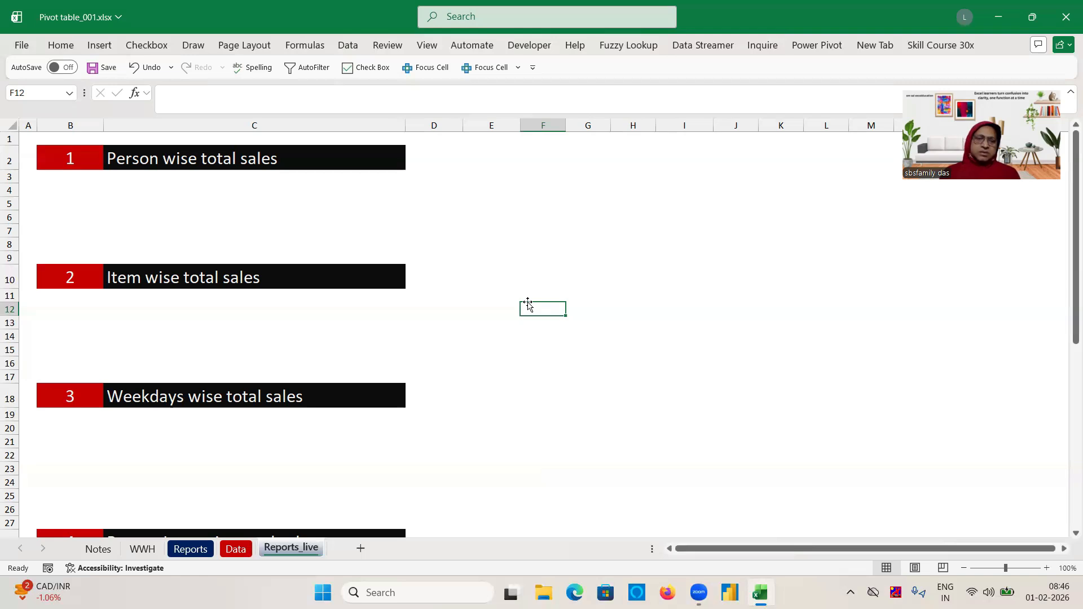
# Step: Select the entire sales table on the Data sheet, including its header row
pyautogui.click(239, 554)
pyautogui.click(475, 252)
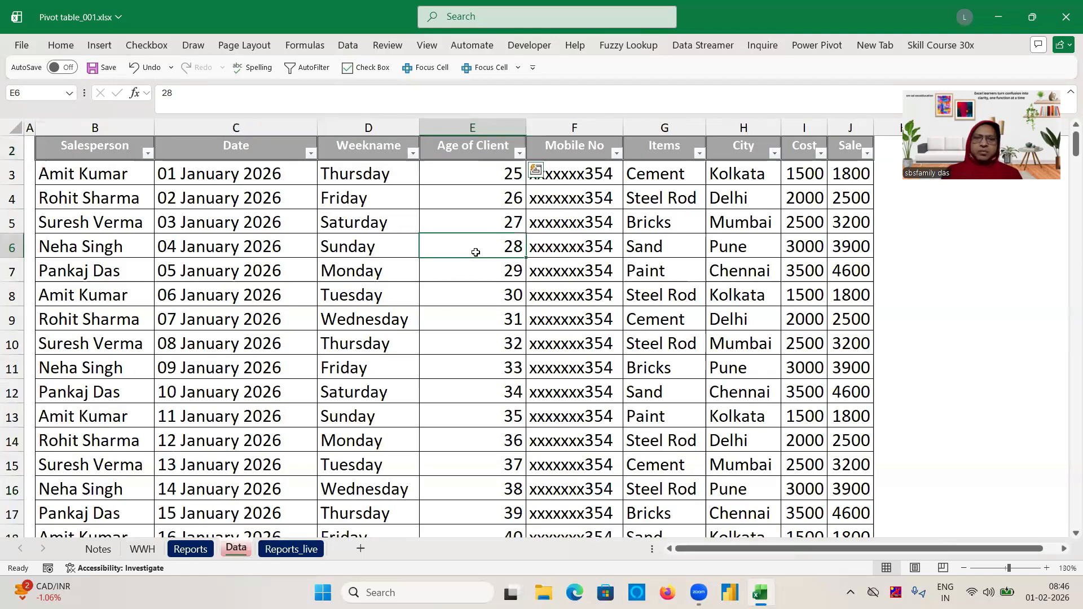
pyautogui.click(84, 150)
pyautogui.hotkey('ctrl', 'shift', 'End')
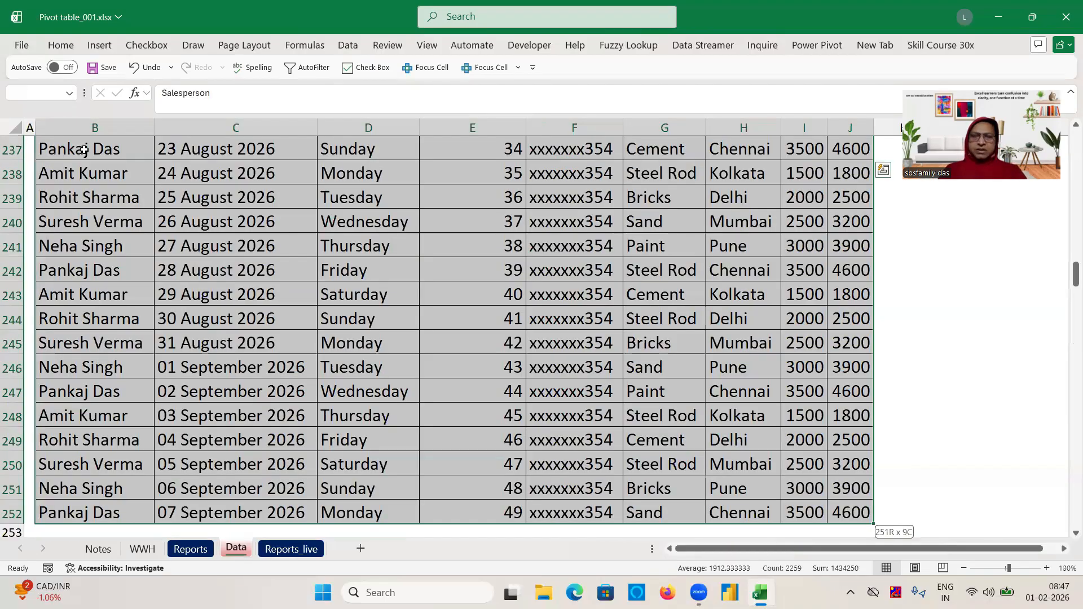
pyautogui.hotkey('ctrl', 'Up')
pyautogui.click(157, 239)
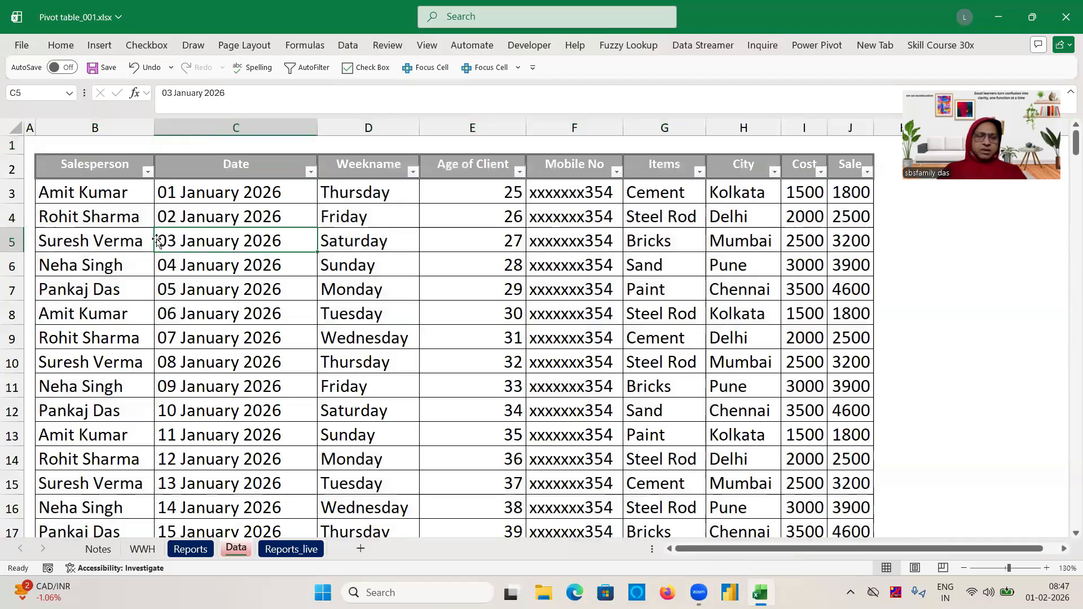
pyautogui.hotkey('ctrl', 'a')
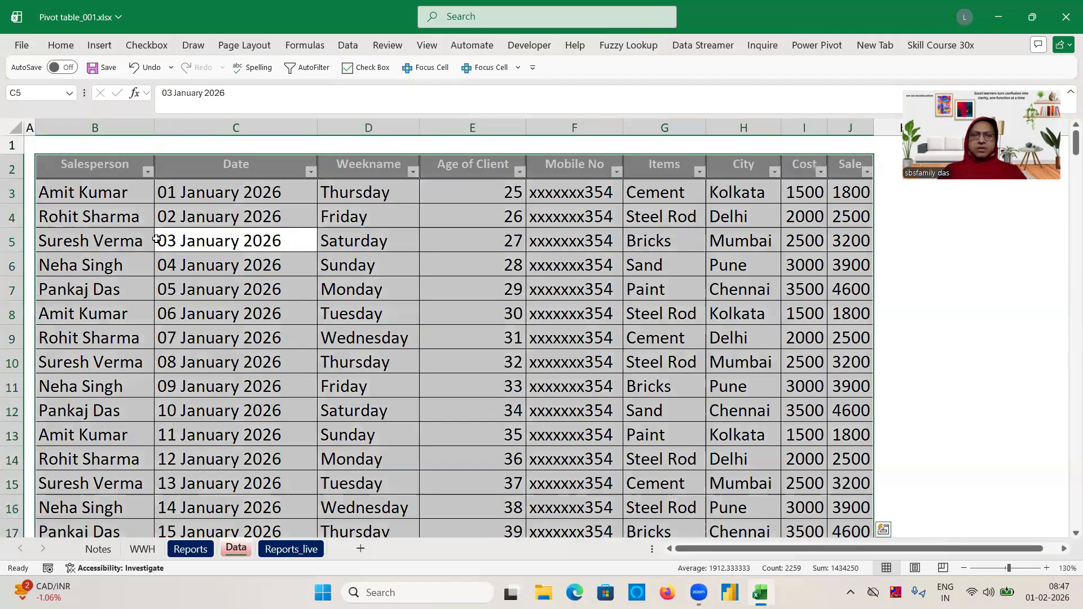
# Step: Insert the recommended pivot table Sum of Age of Client by Salesperson from the selected sales data
pyautogui.click(101, 48)
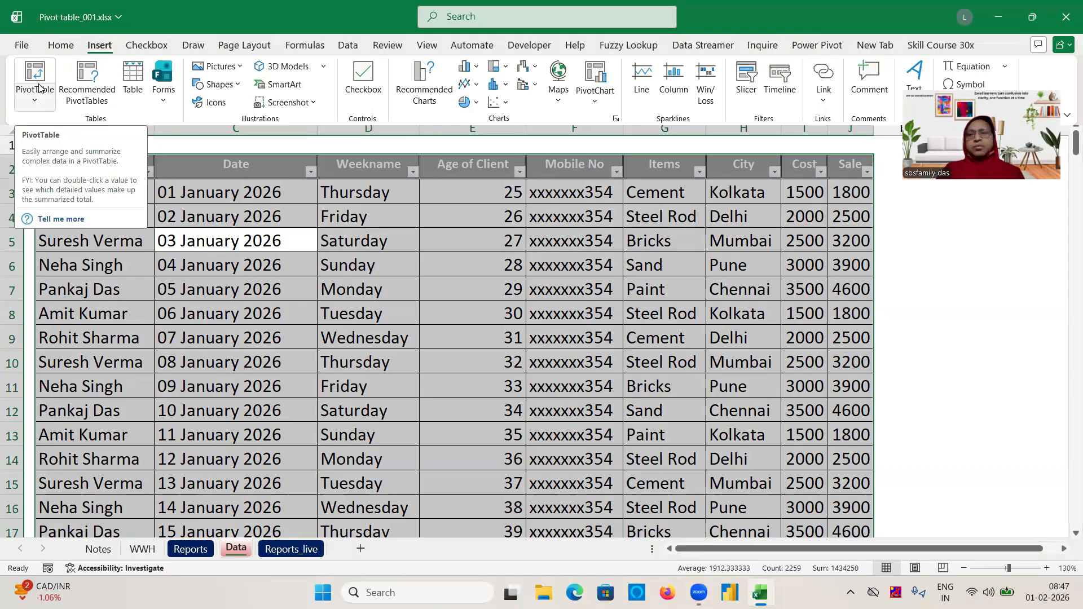
pyautogui.click(89, 85)
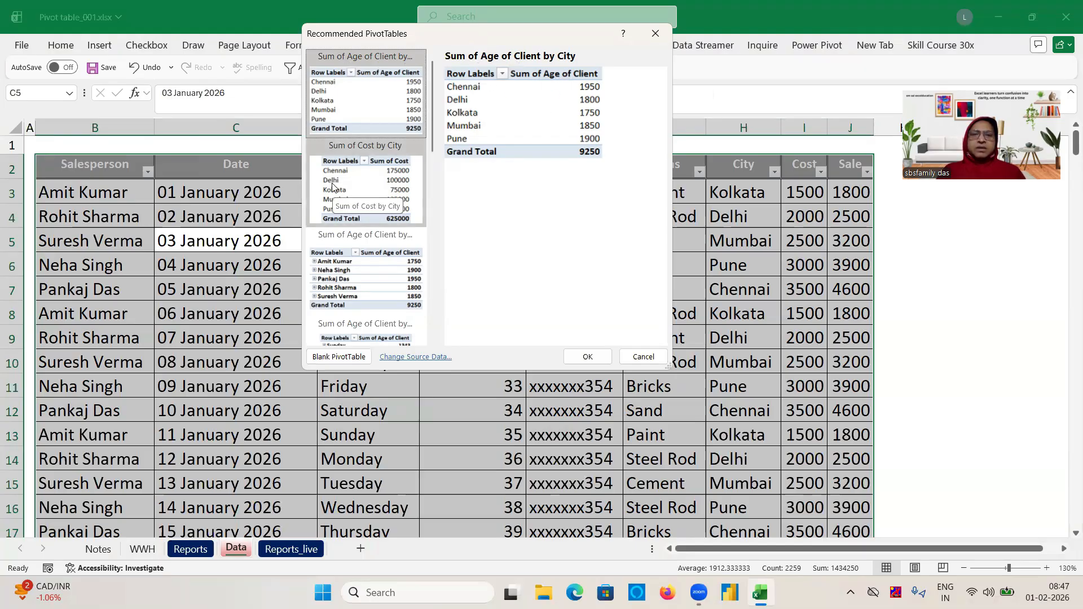
pyautogui.click(345, 288)
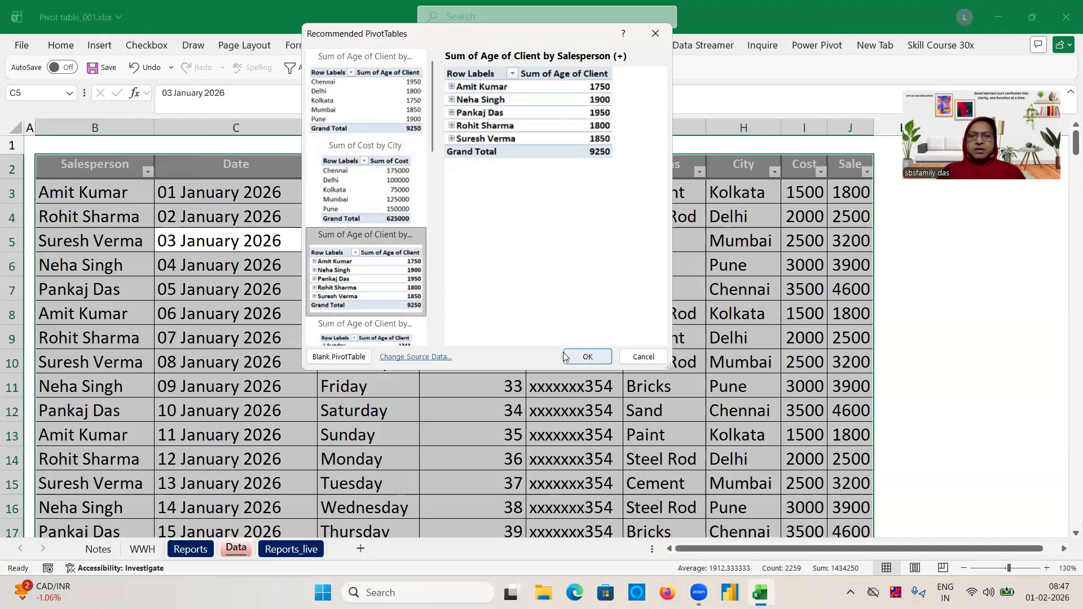
pyautogui.click(587, 357)
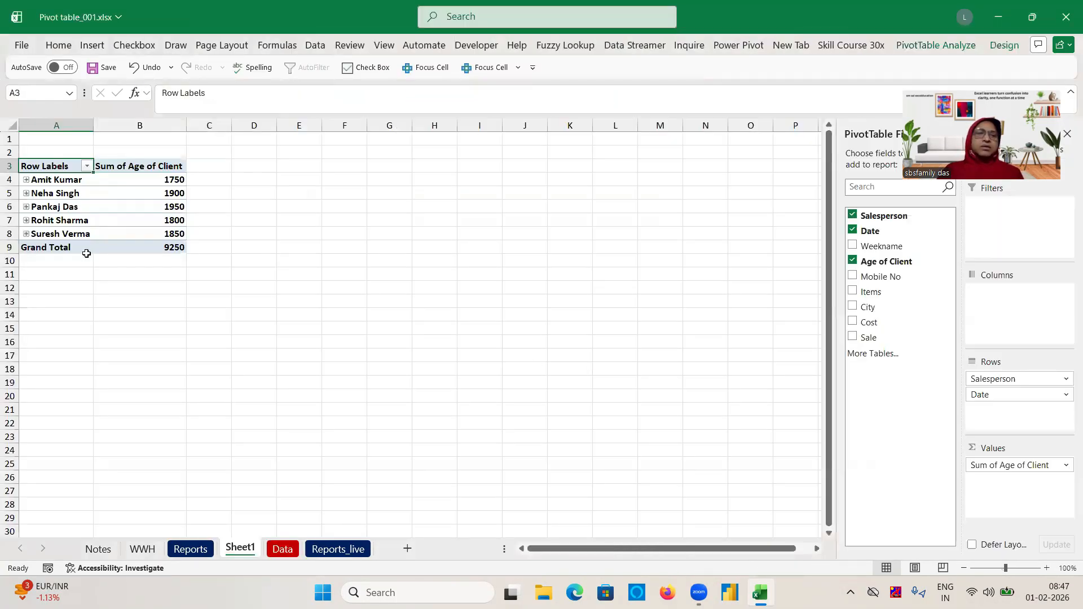
# Step: Expand and collapse the date details of the first and last salespersons in the new pivot table to examine their breakdown
pyautogui.click(21, 180)
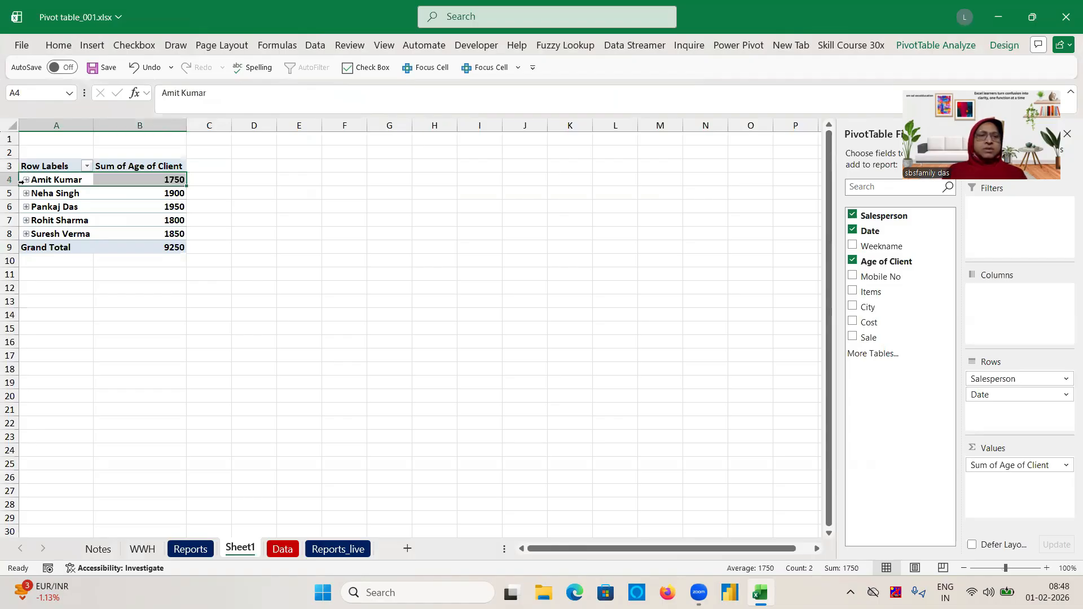
pyautogui.click(27, 180)
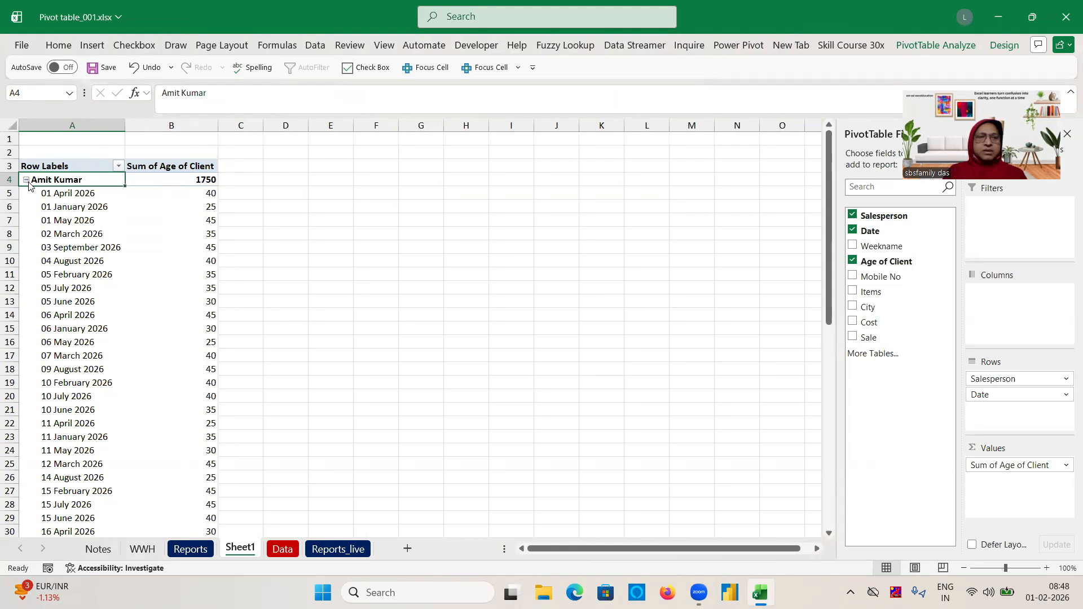
pyautogui.click(26, 180)
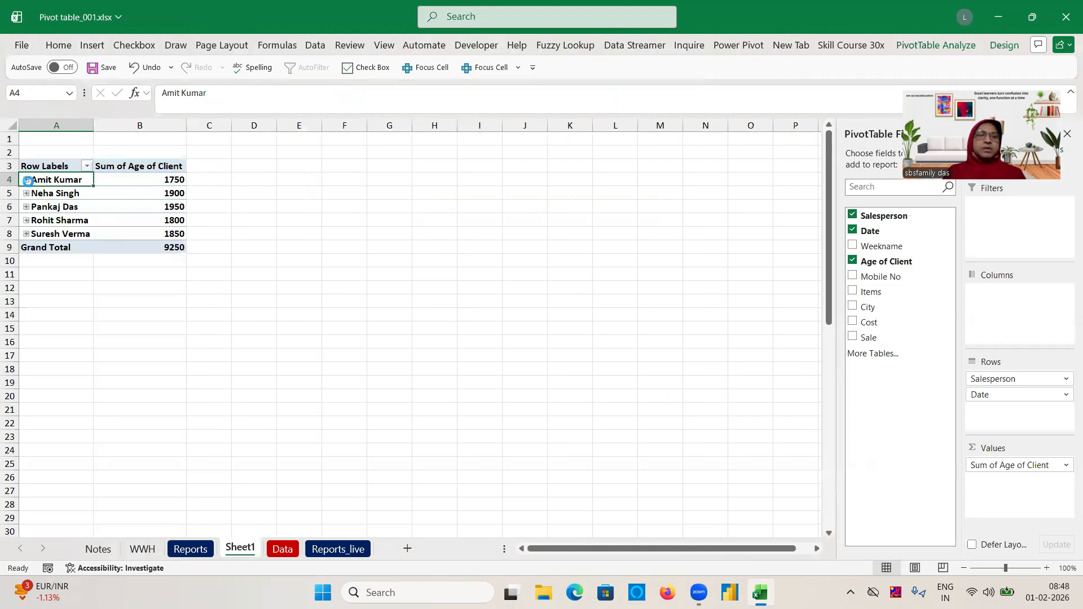
pyautogui.click(26, 180)
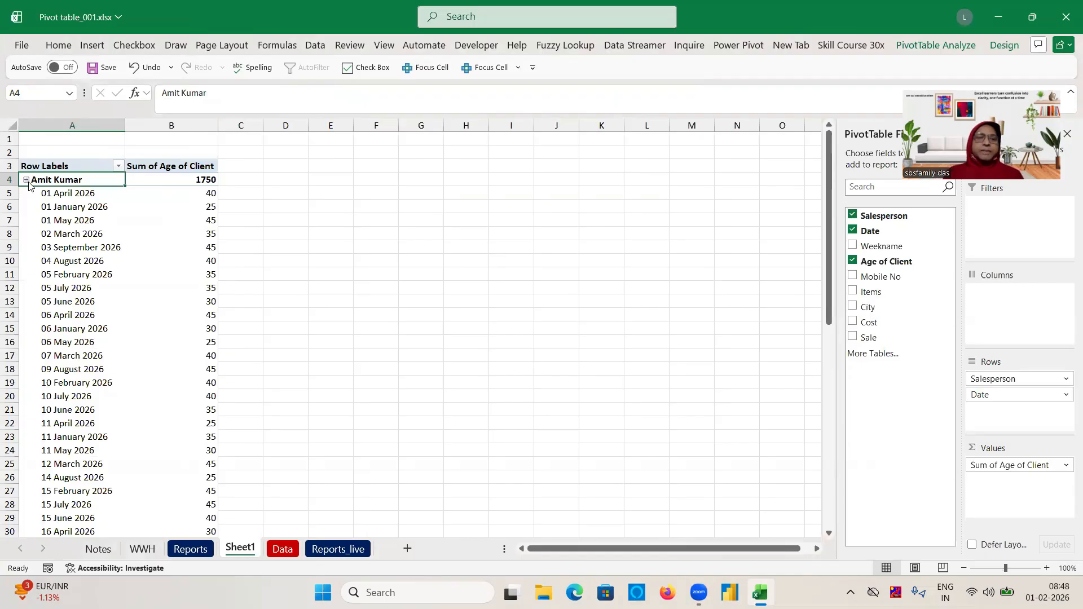
pyautogui.click(26, 180)
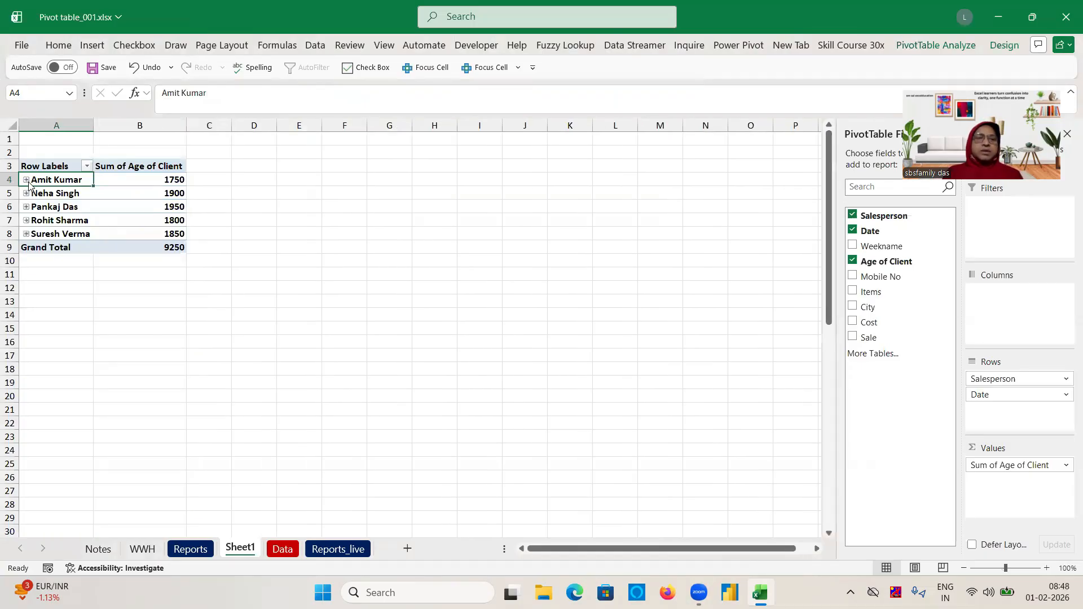
pyautogui.click(26, 180)
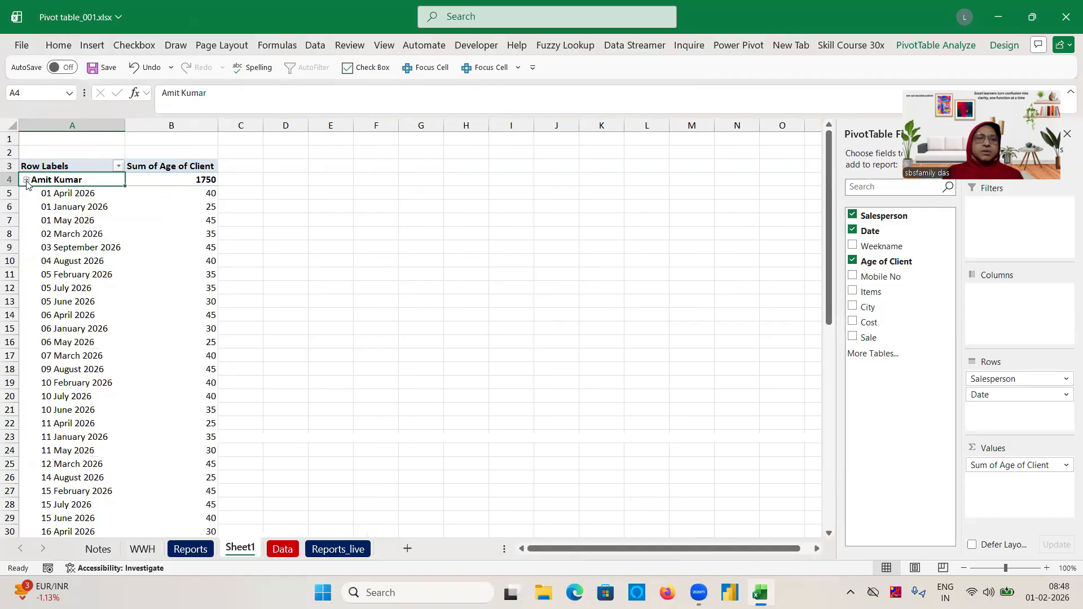
pyautogui.click(26, 180)
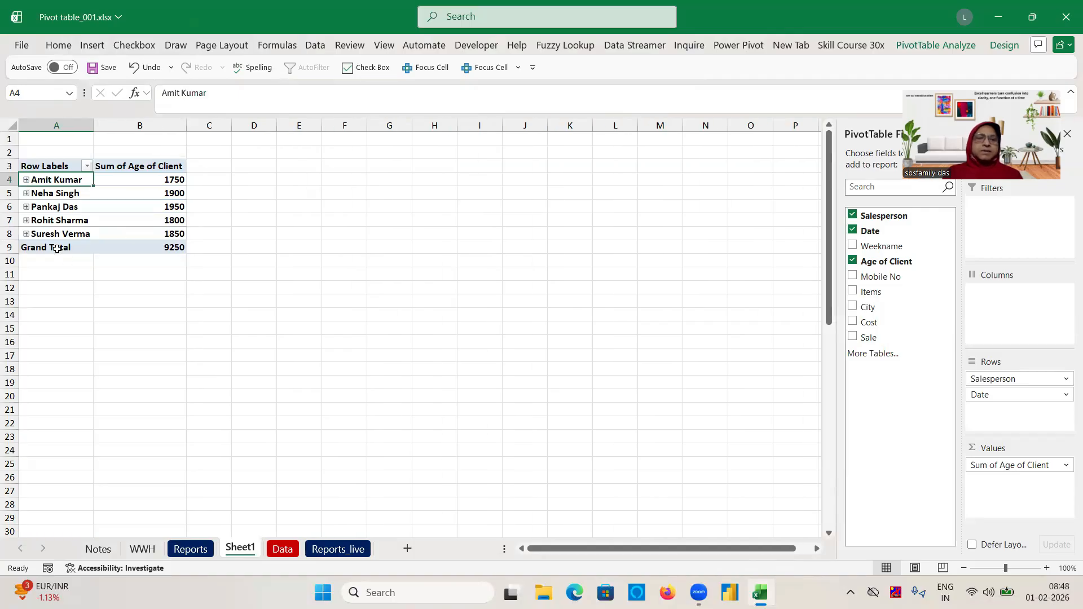
pyautogui.click(26, 234)
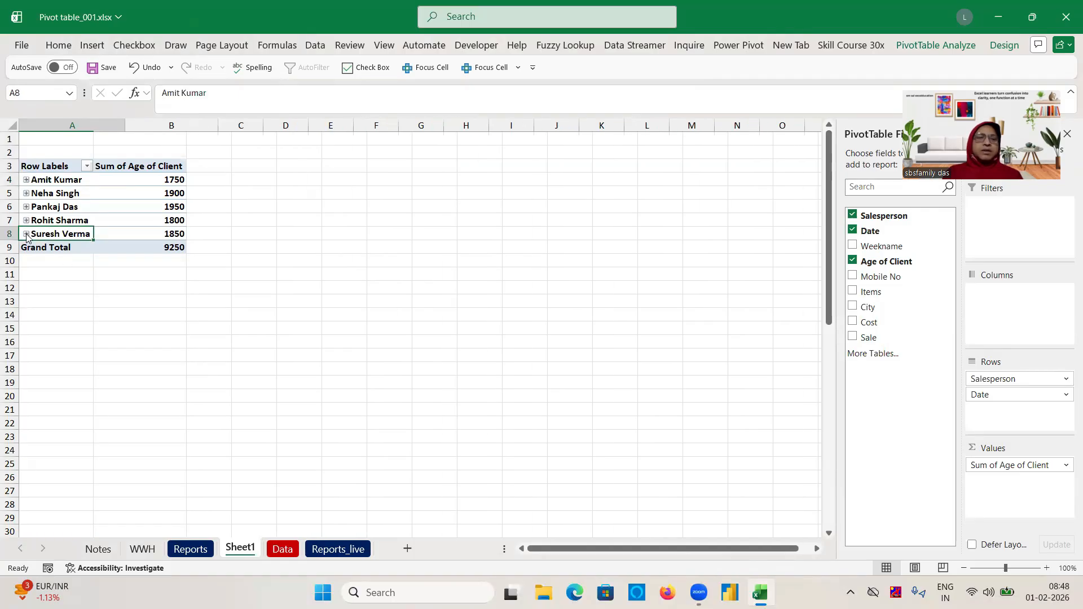
pyautogui.click(26, 234)
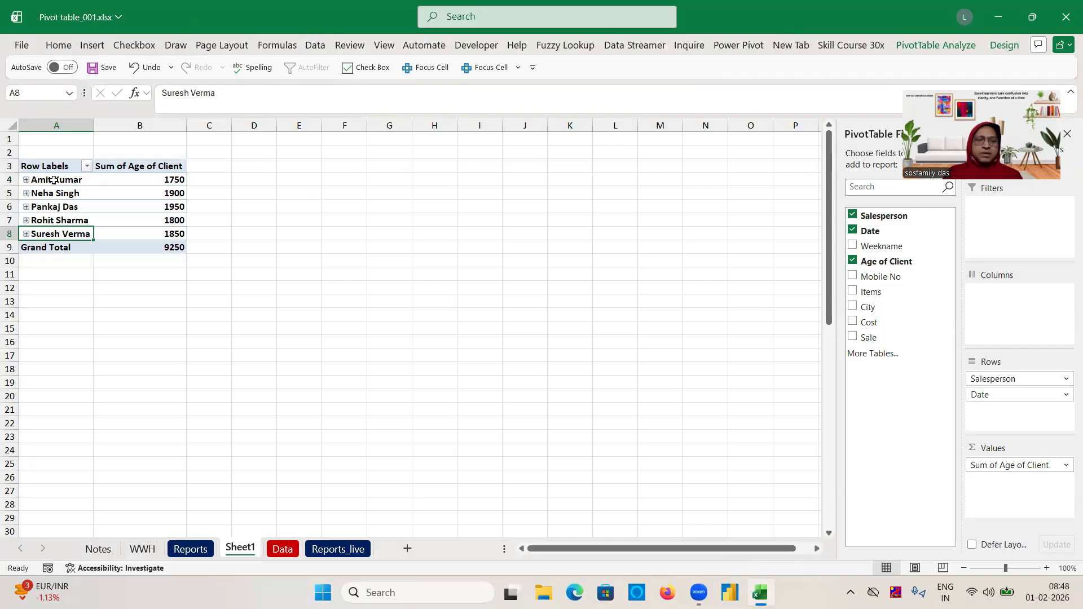
# Step: Delete the sheet holding the recommended pivot table, Sheet1
pyautogui.rightClick(243, 550)
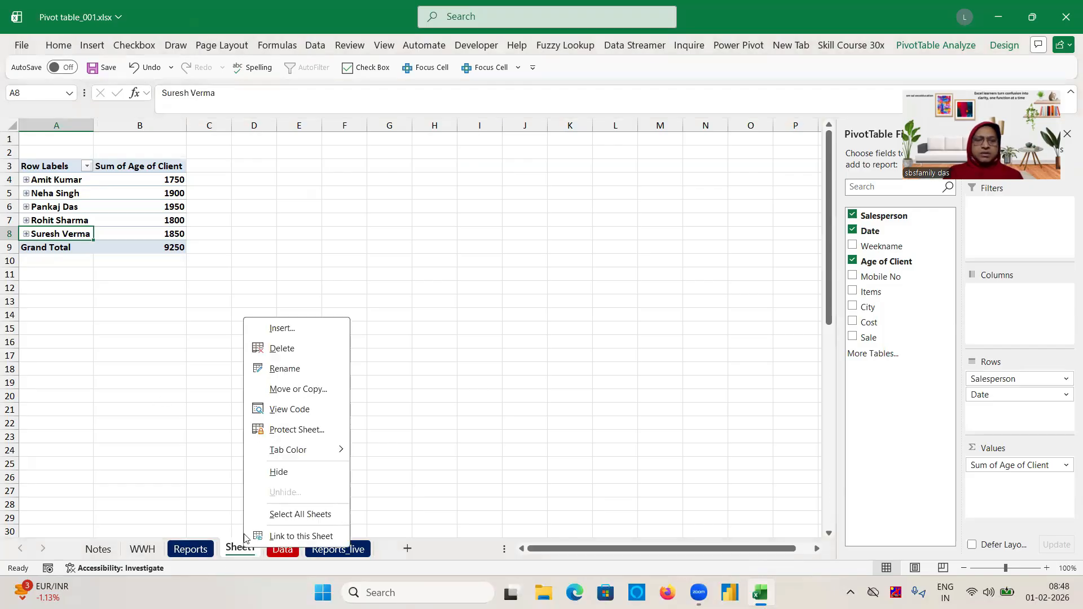
pyautogui.click(295, 353)
pyautogui.click(524, 334)
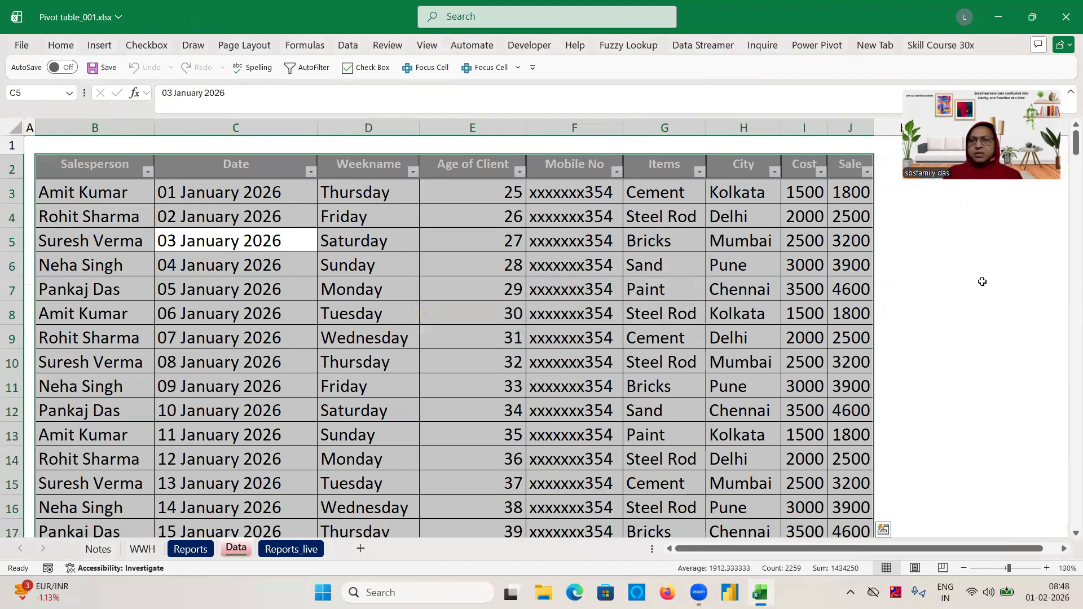
# Step: Select the sales table on the Data sheet again, from the Salesperson header down to the last record
pyautogui.click(979, 285)
pyautogui.click(76, 167)
pyautogui.hotkey('ctrl', 'shift', 'End')
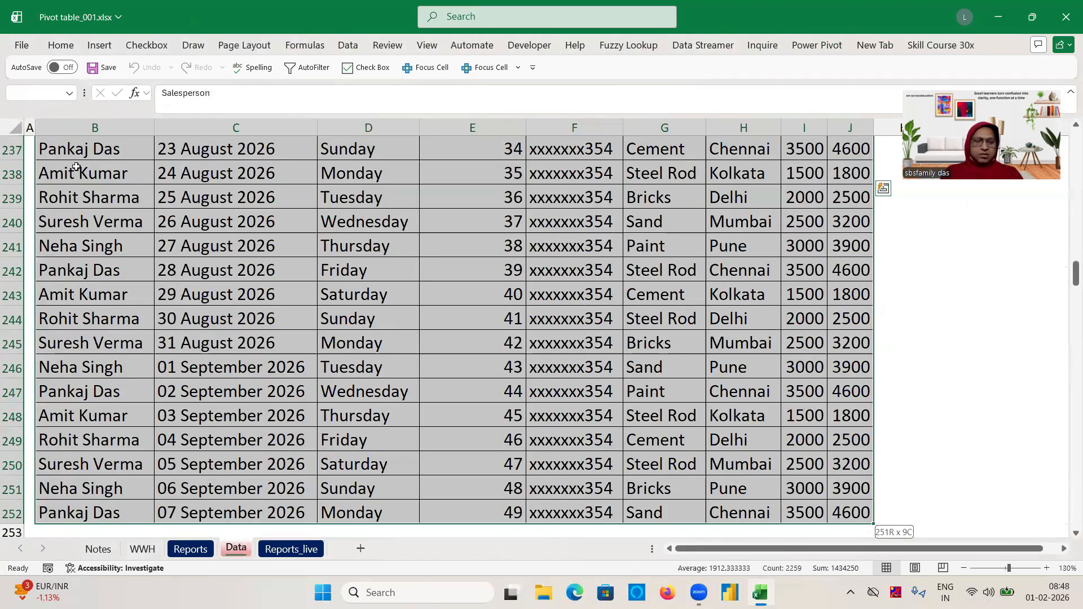
pyautogui.hotkey('ctrl', 'q')
pyautogui.click(79, 171)
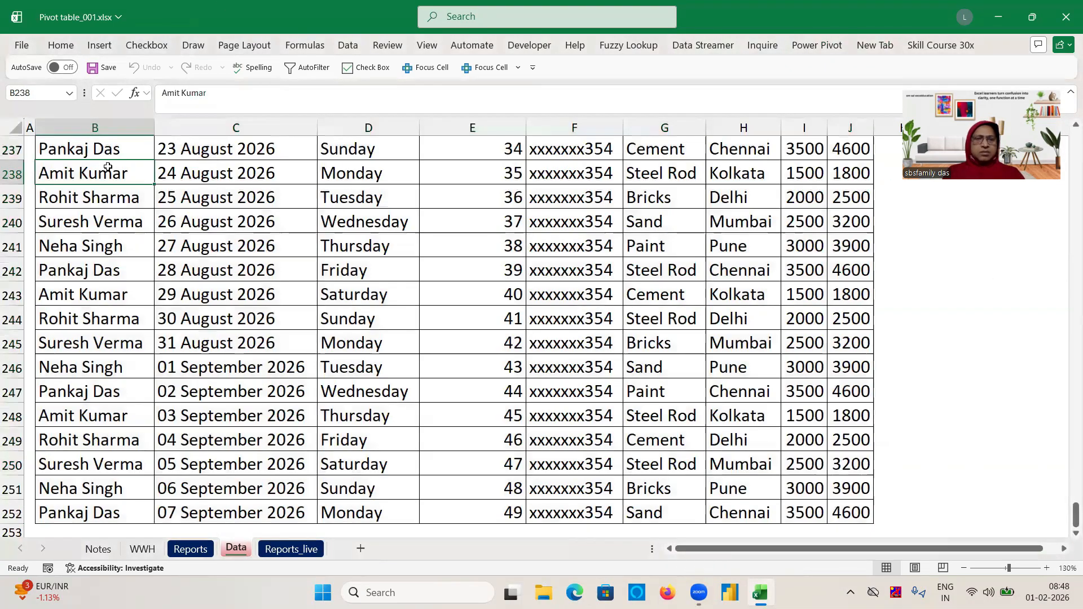
# Step: Insert a blank pivot table from Data!$B$2:$J$252 into the existing Reports_live worksheet at cell D2, without adding it to the Data Model
pyautogui.click(99, 47)
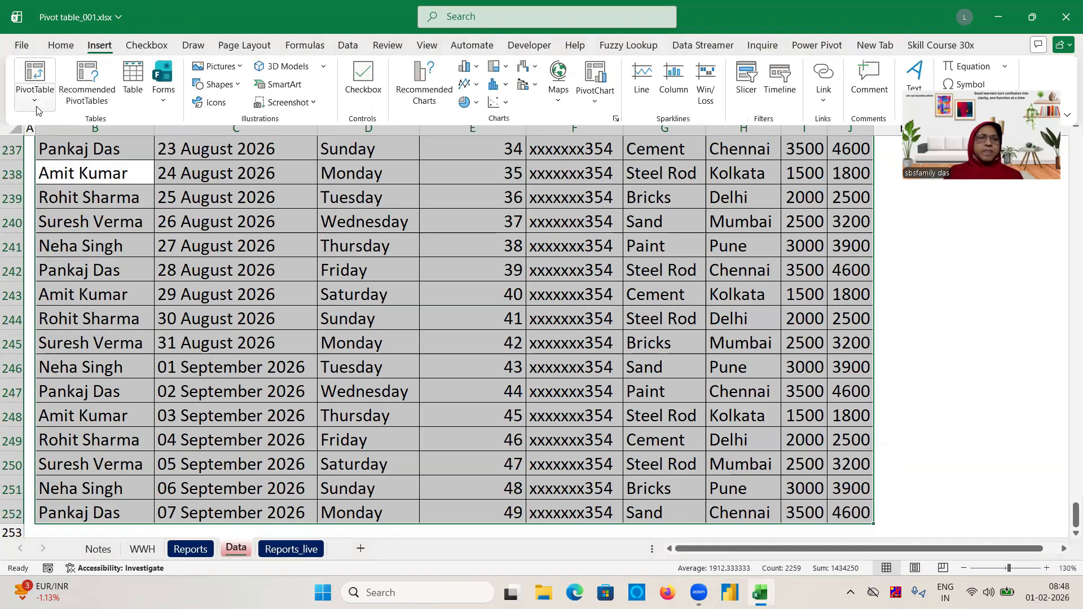
pyautogui.click(33, 93)
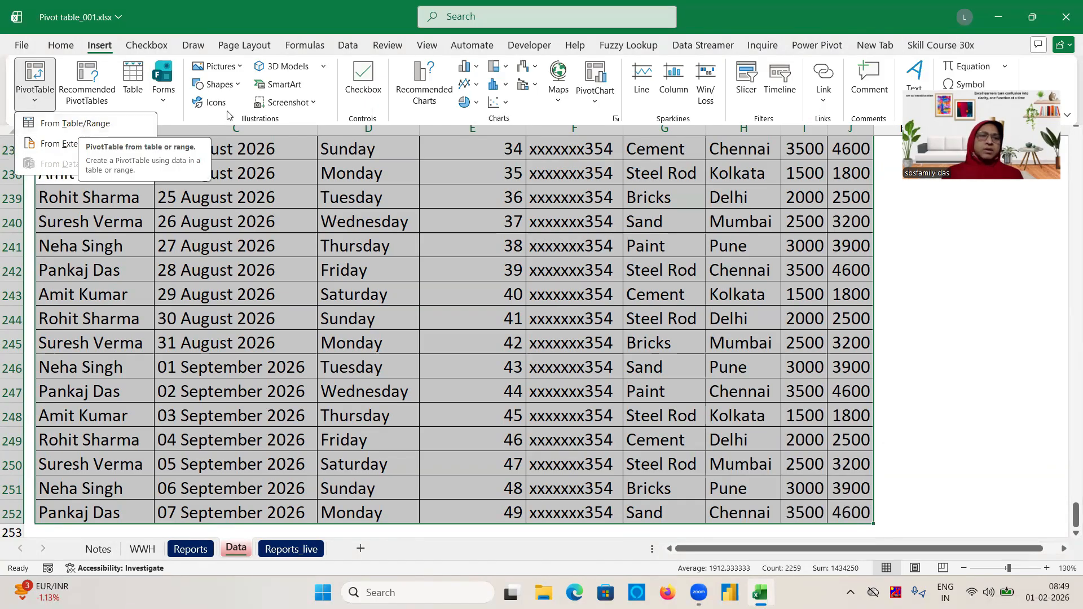
pyautogui.click(68, 129)
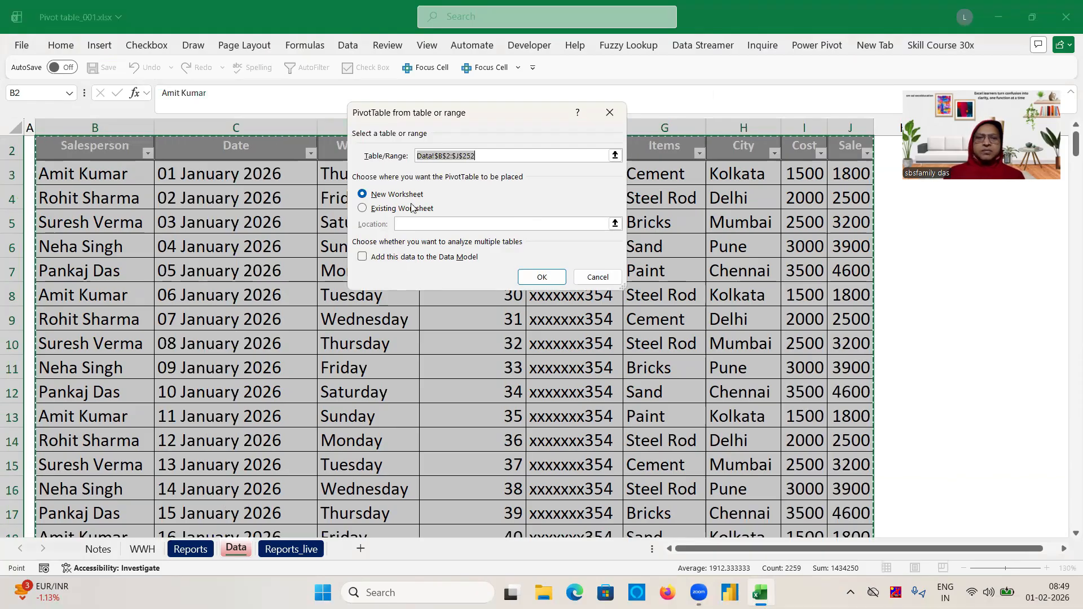
pyautogui.click(364, 208)
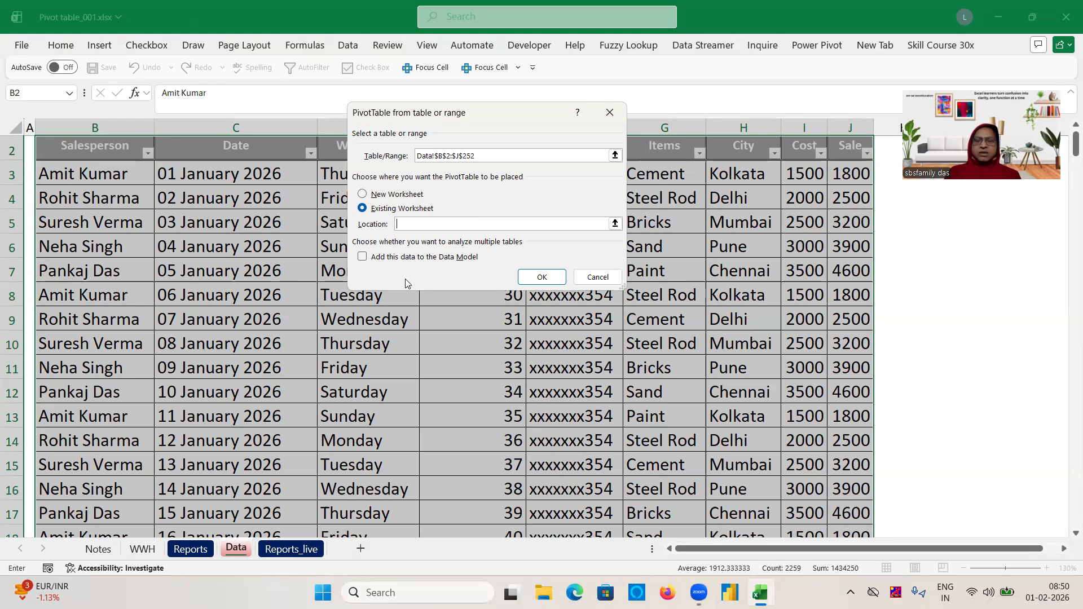
pyautogui.click(363, 257)
pyautogui.click(365, 258)
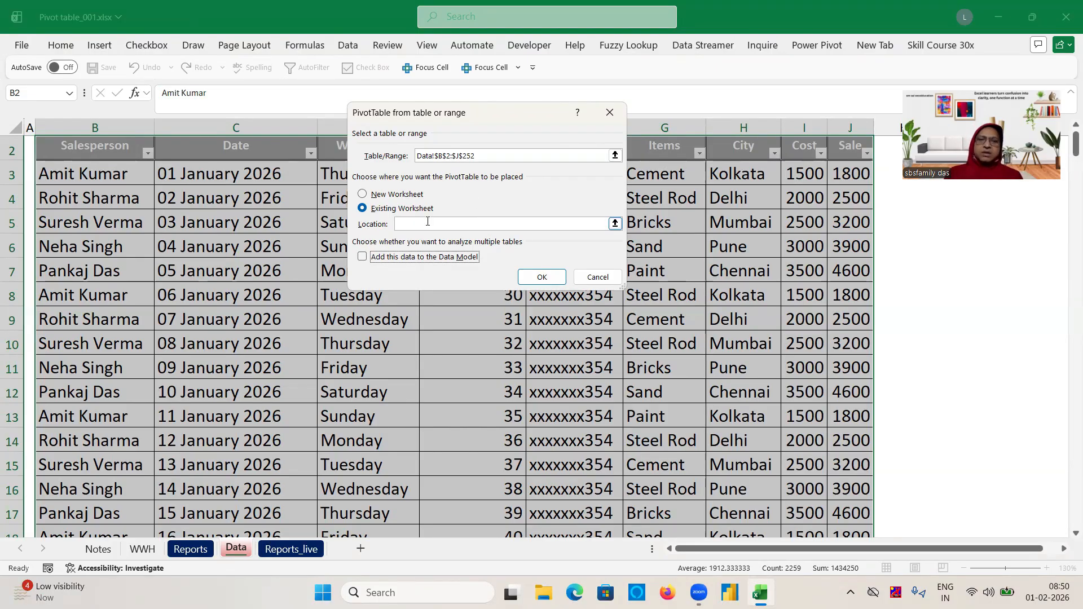
pyautogui.click(408, 221)
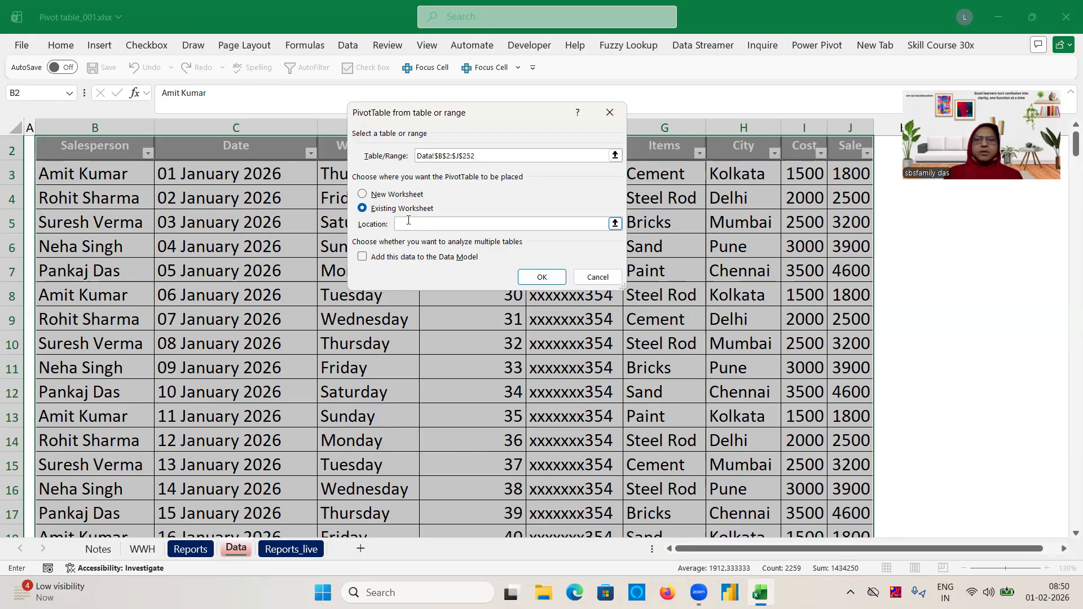
pyautogui.click(297, 554)
pyautogui.click(439, 162)
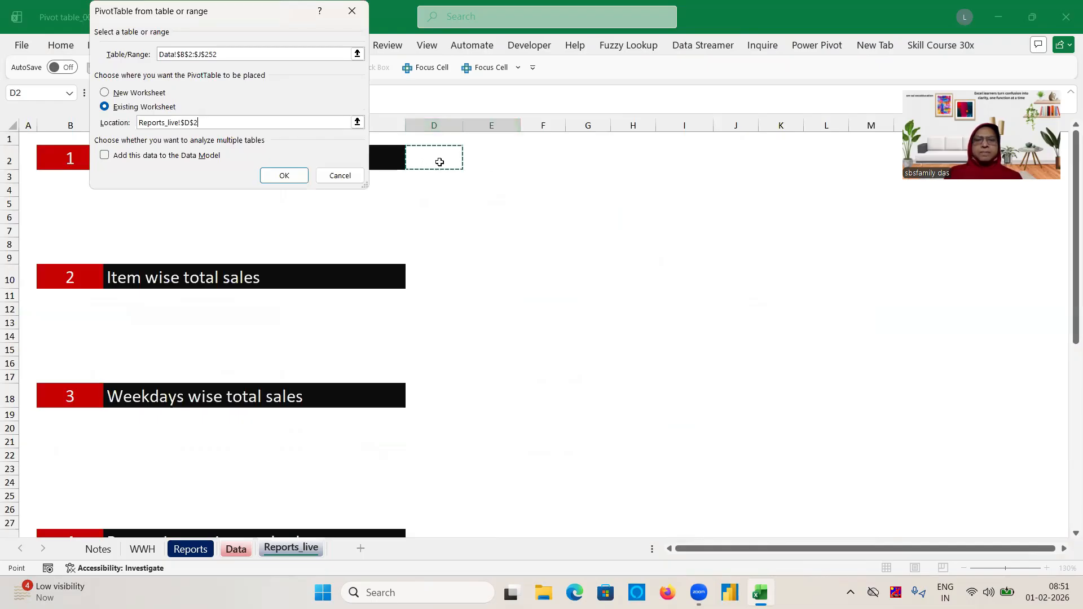
pyautogui.click(284, 175)
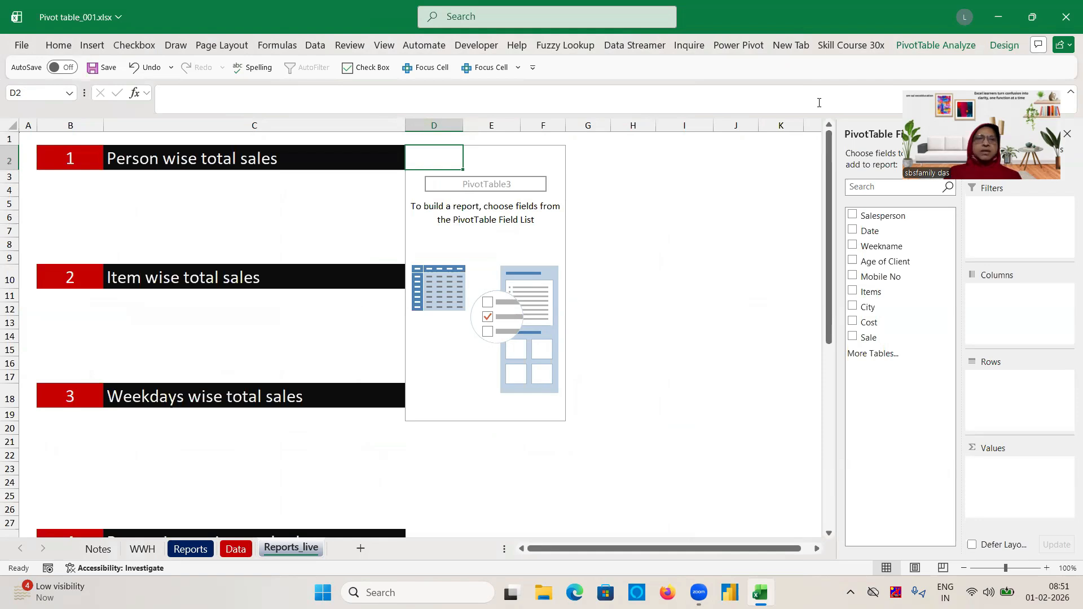
# Step: Examine the blank pivot table on Reports_live with and without it selected, and review the Reports, WWH and Data sheets
pyautogui.click(759, 9)
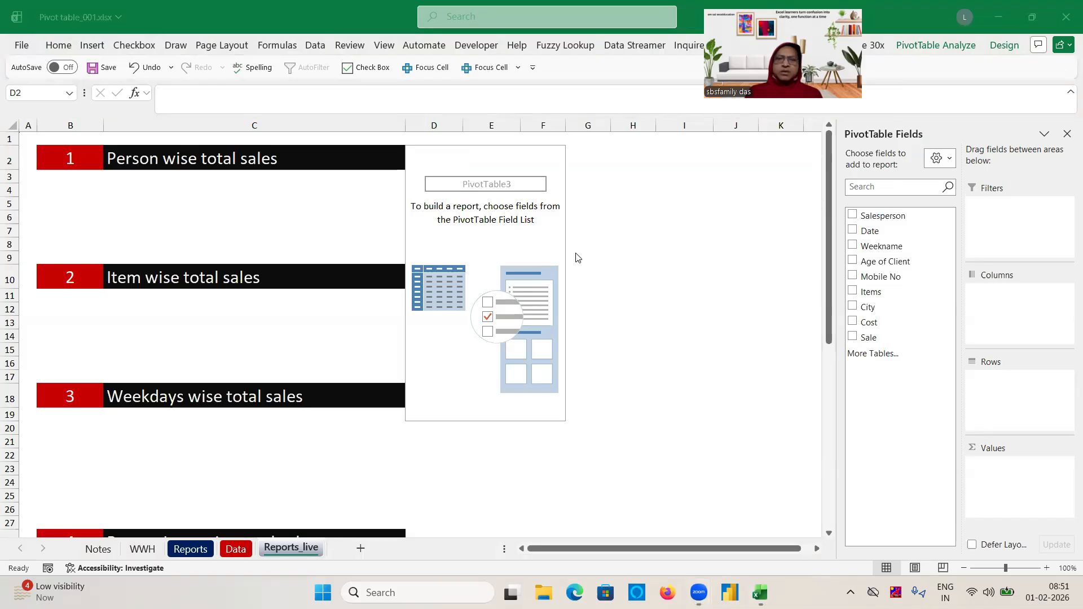
pyautogui.click(645, 370)
pyautogui.click(190, 549)
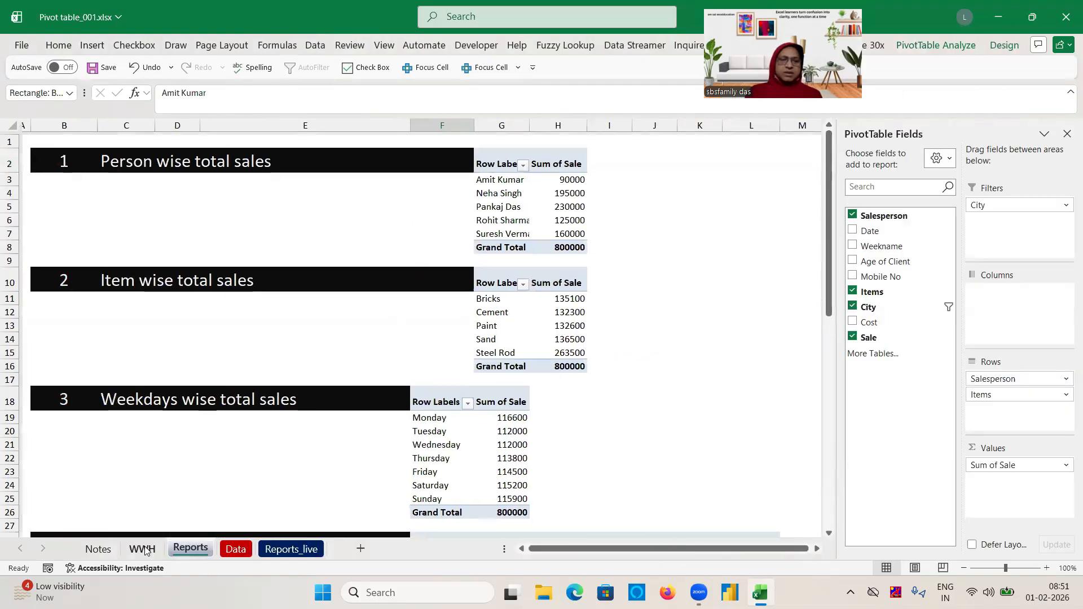
pyautogui.click(142, 549)
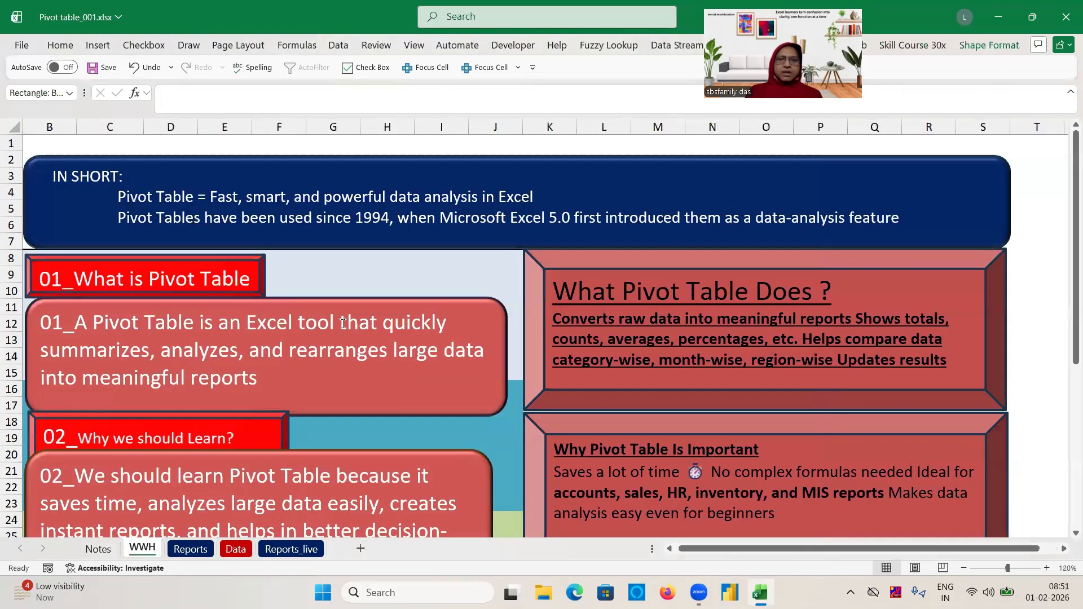
pyautogui.click(290, 549)
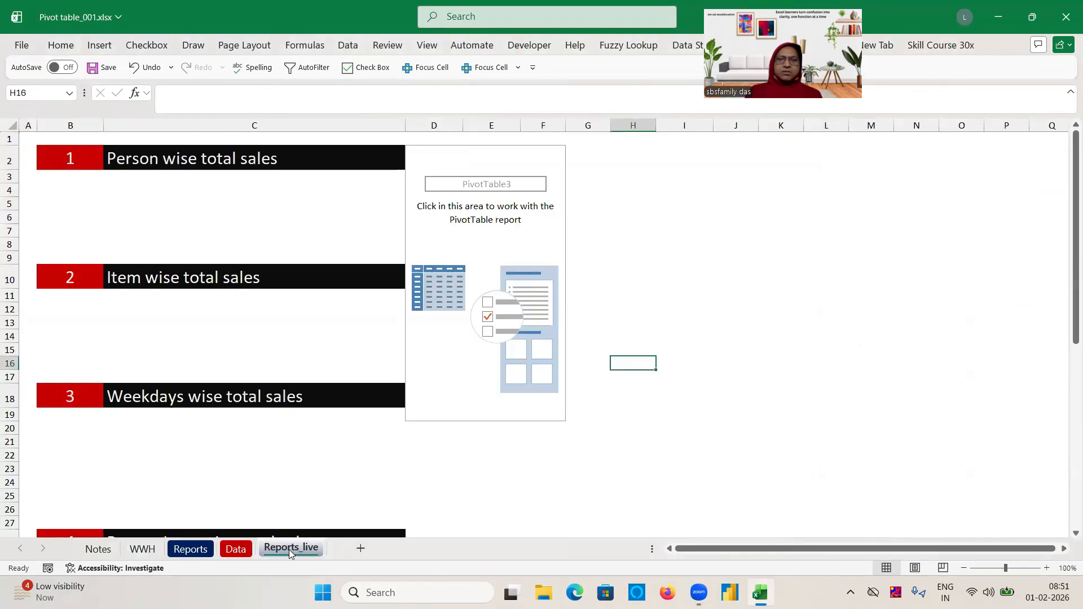
pyautogui.click(445, 231)
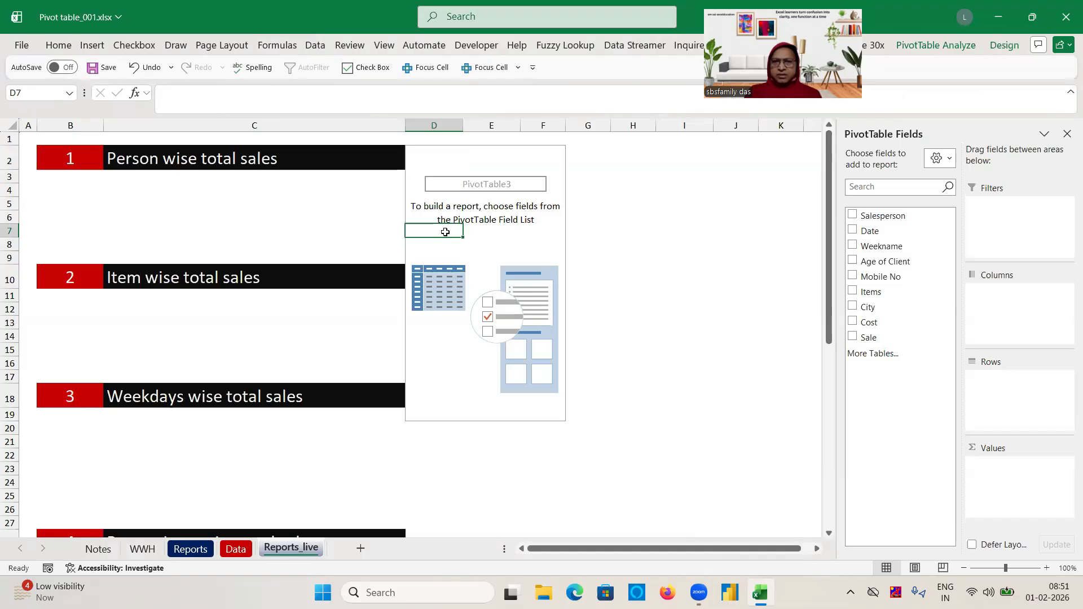
pyautogui.click(631, 233)
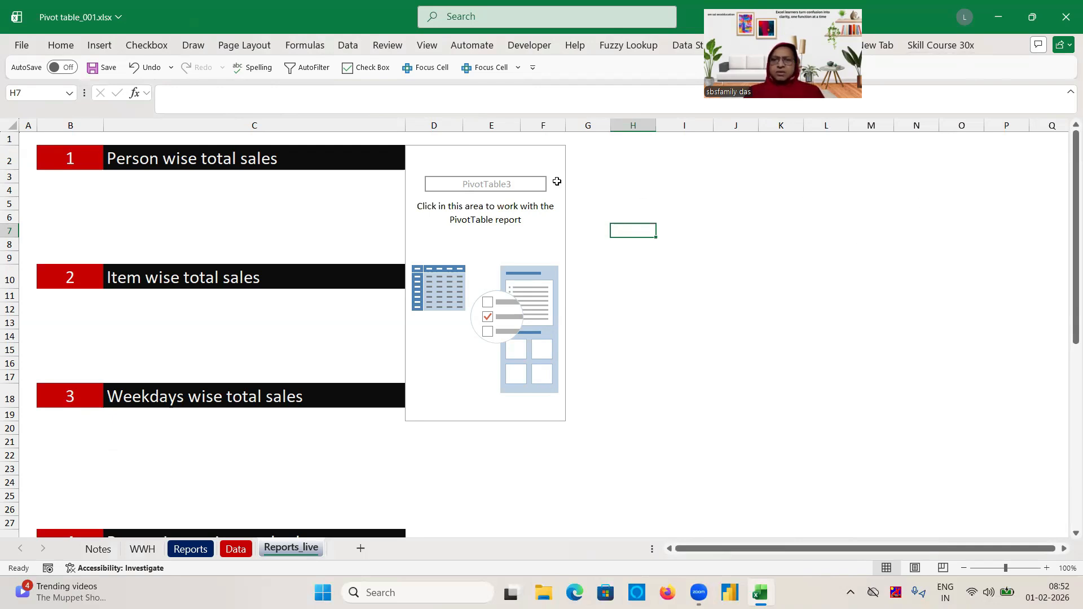
pyautogui.click(504, 161)
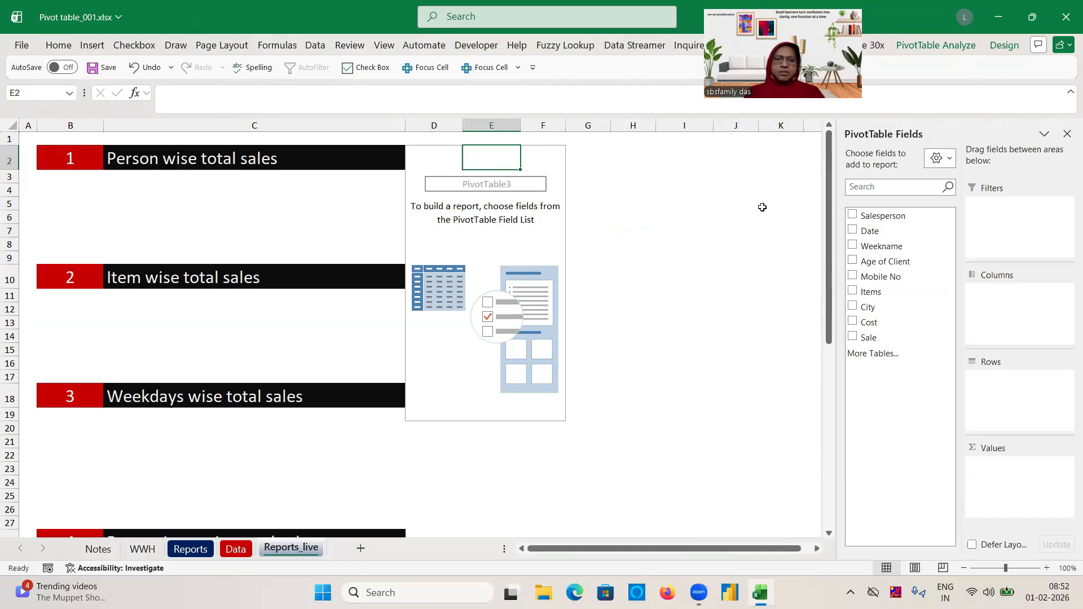
pyautogui.click(179, 551)
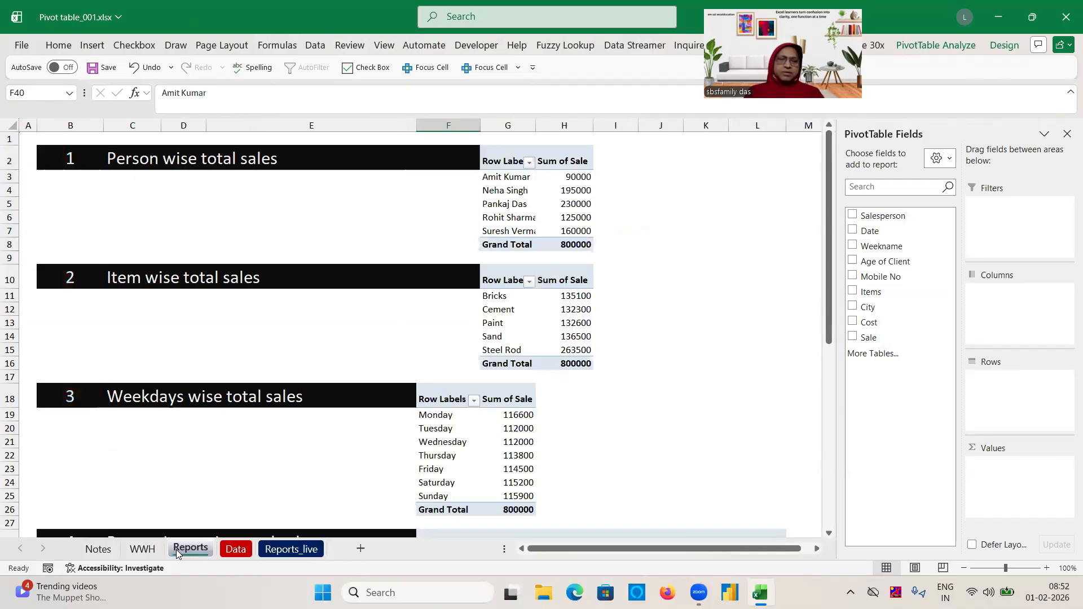
pyautogui.click(236, 551)
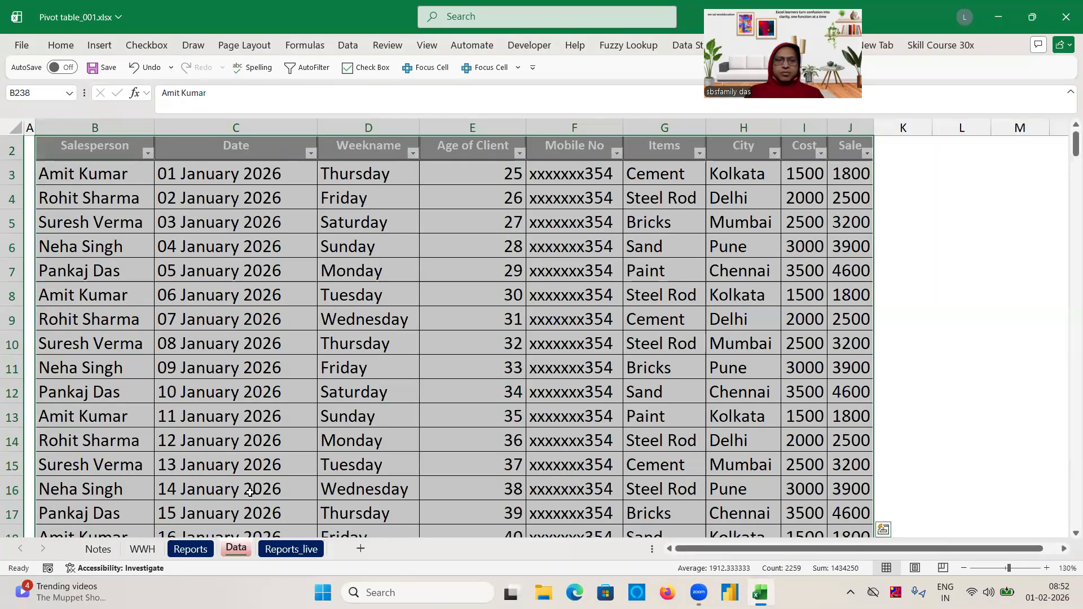
pyautogui.click(280, 550)
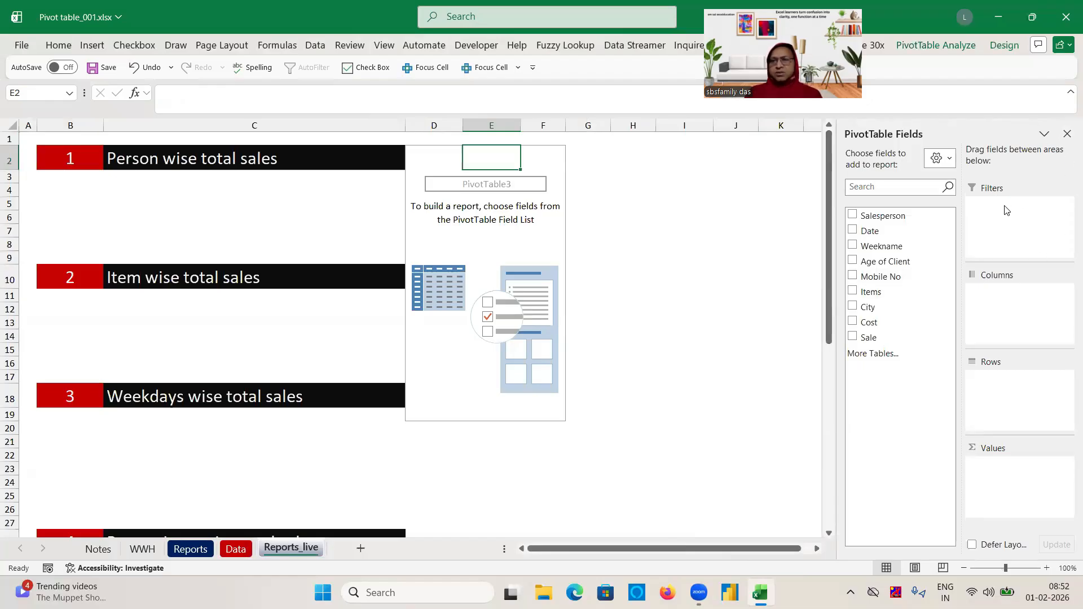
# Step: Try the stacked and side-by-side layouts of the PivotTable Fields pane, finishing with Fields Section and Areas Section Stacked
pyautogui.click(952, 160)
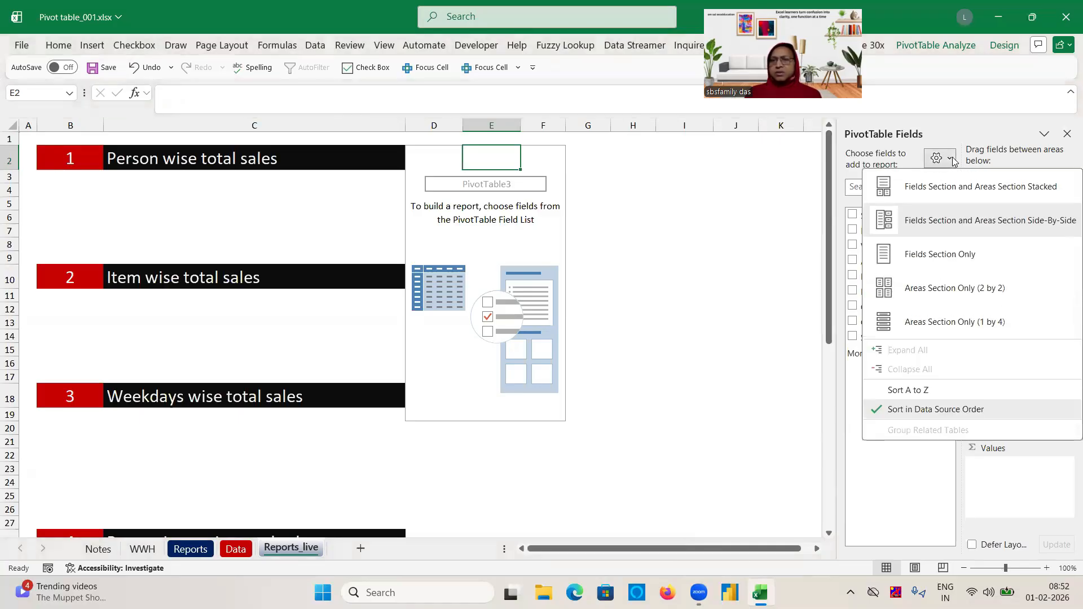
pyautogui.click(952, 190)
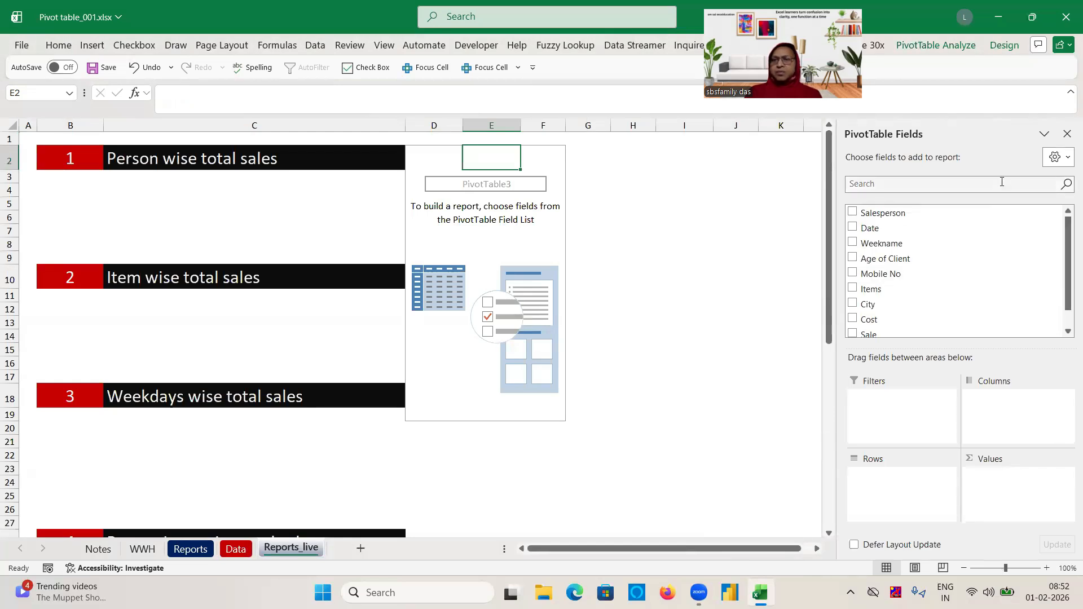
pyautogui.click(1055, 157)
pyautogui.click(903, 218)
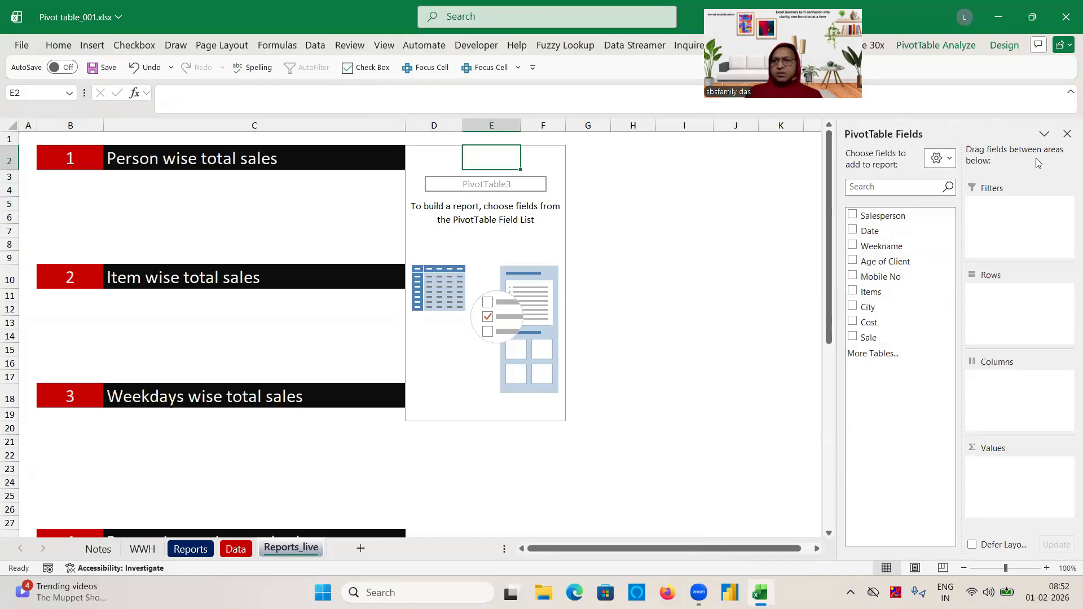
pyautogui.click(950, 161)
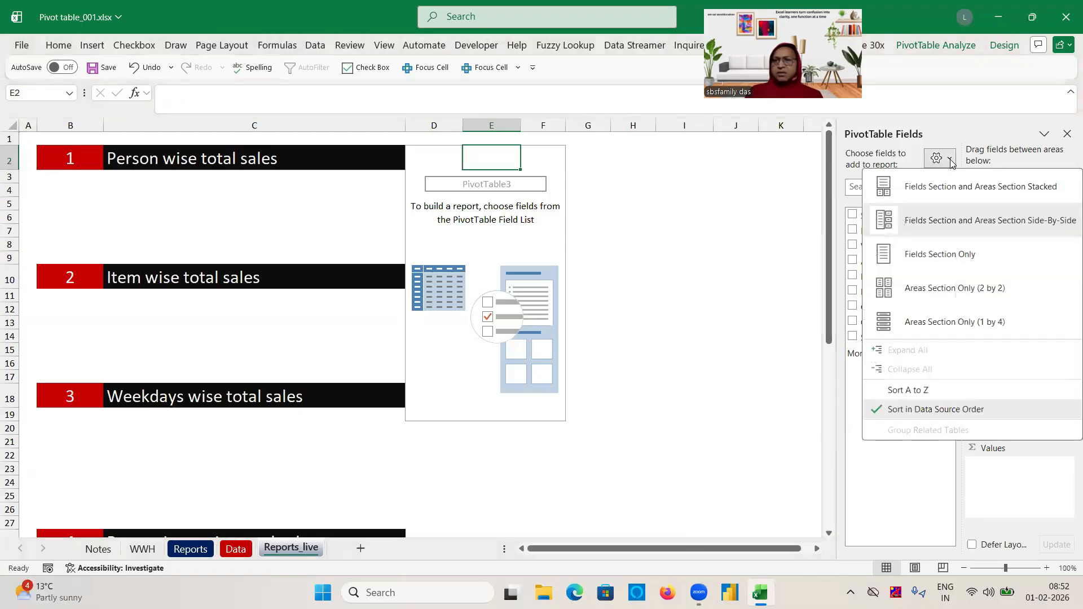
pyautogui.click(954, 185)
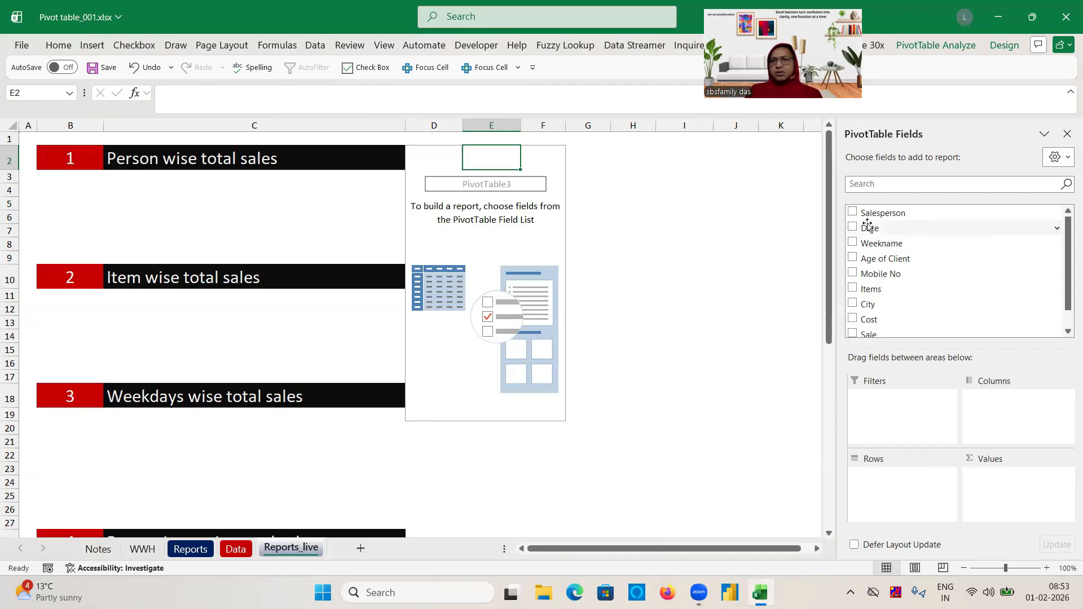
# Step: Build the Person wise total sales pivot table with Salesperson in Rows and Sum of Sale in Values
pyautogui.moveTo(854, 215); pyautogui.dragTo(886, 487)
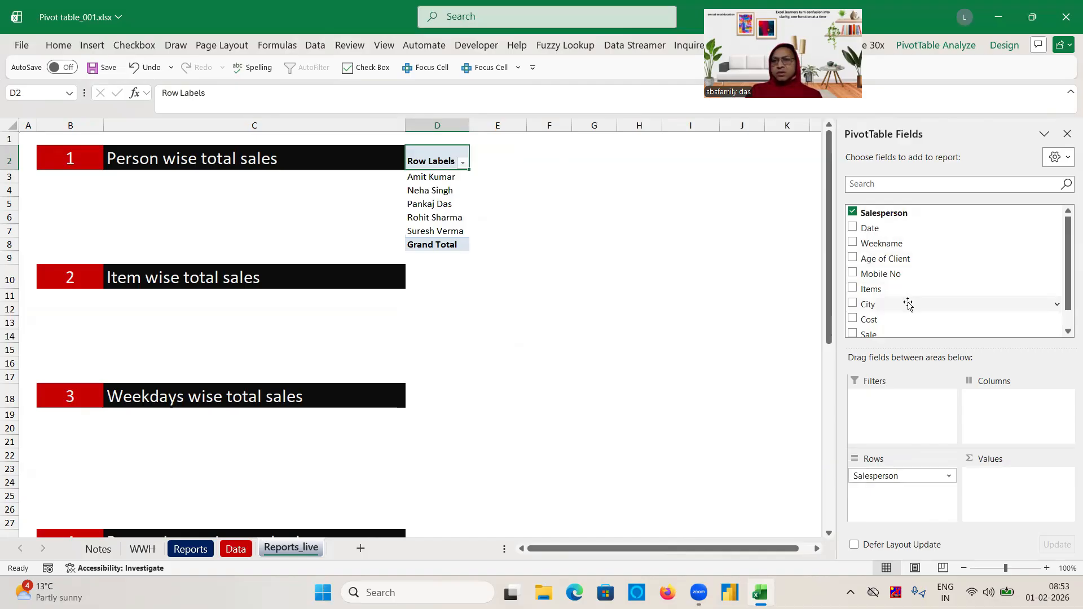
pyautogui.click(852, 334)
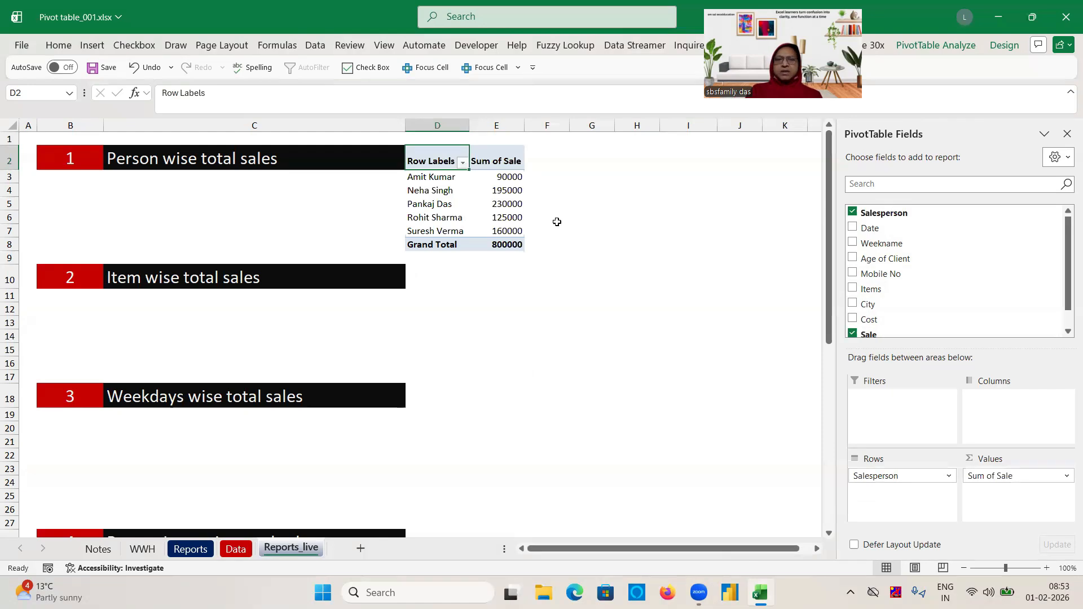
pyautogui.moveTo(474, 248)
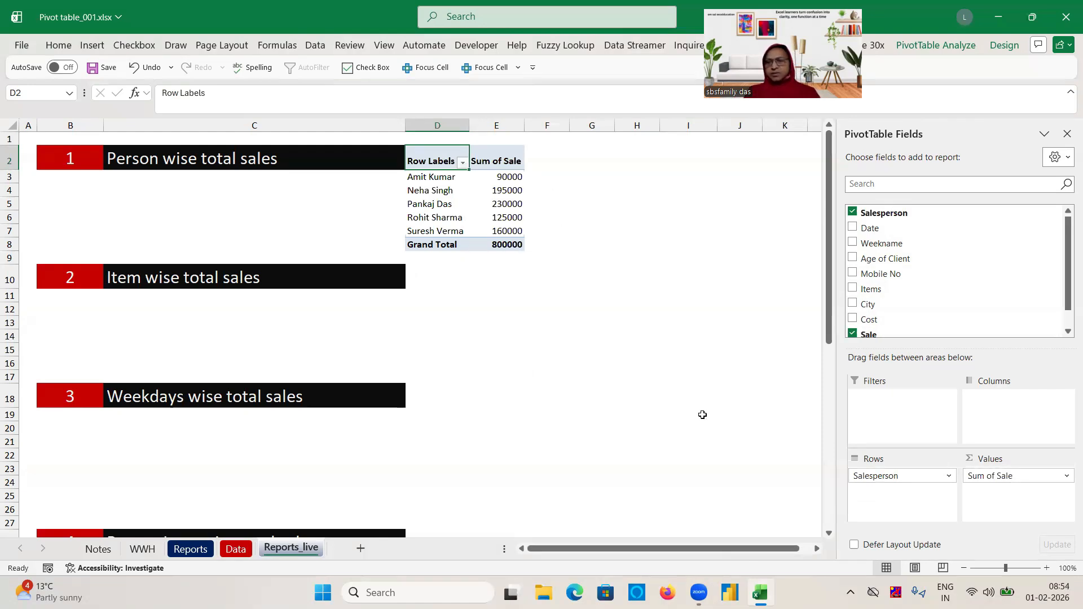
# Step: Try Salesperson in the Columns area and in the Filters area, and return it to Rows
pyautogui.moveTo(880, 479); pyautogui.dragTo(995, 401)
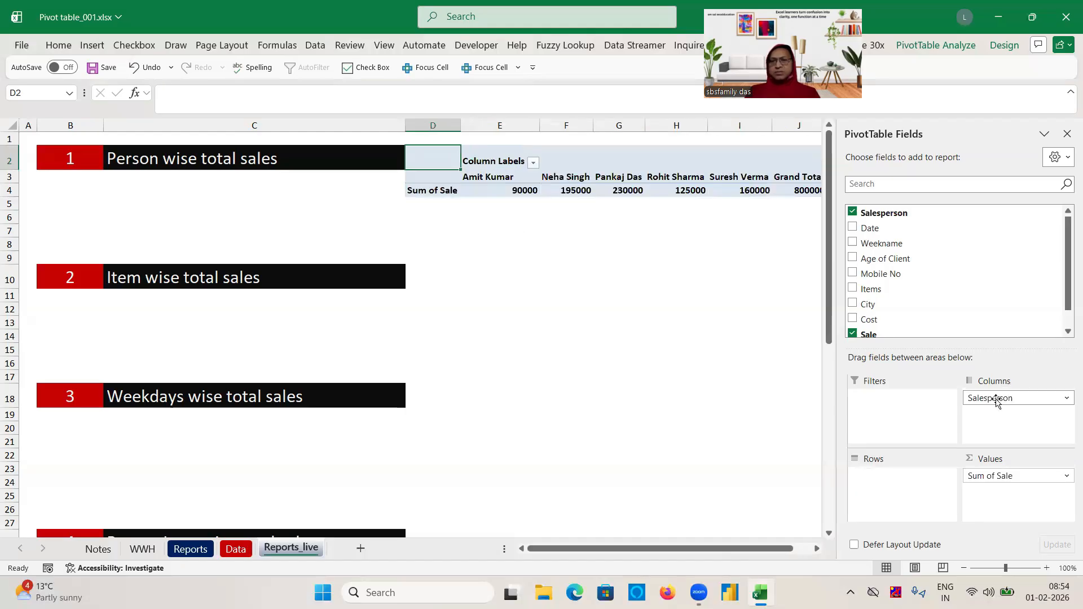
pyautogui.moveTo(709, 194)
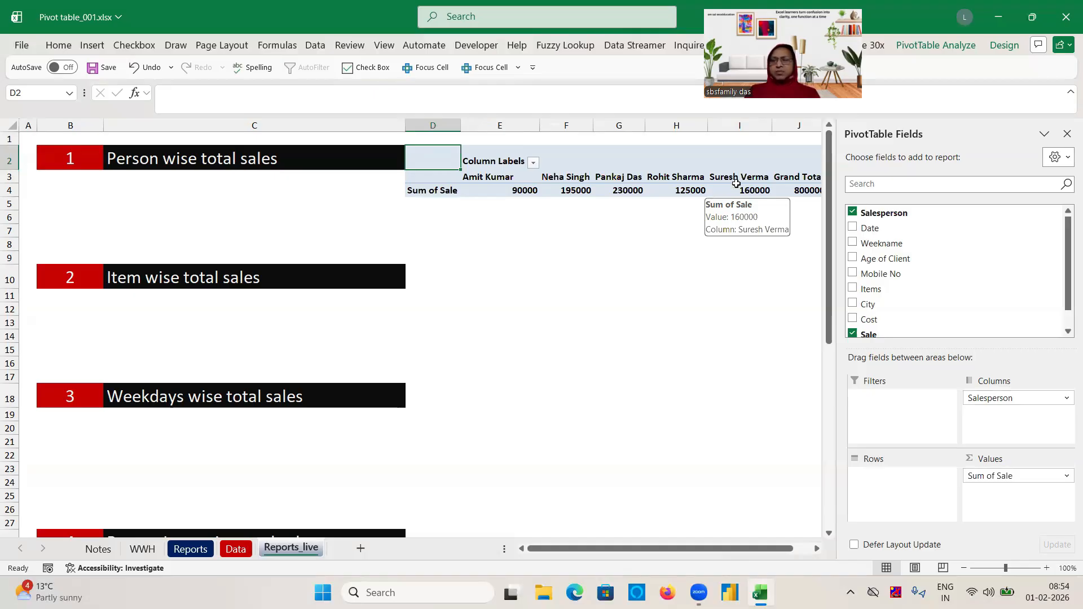
pyautogui.moveTo(985, 403); pyautogui.dragTo(883, 405)
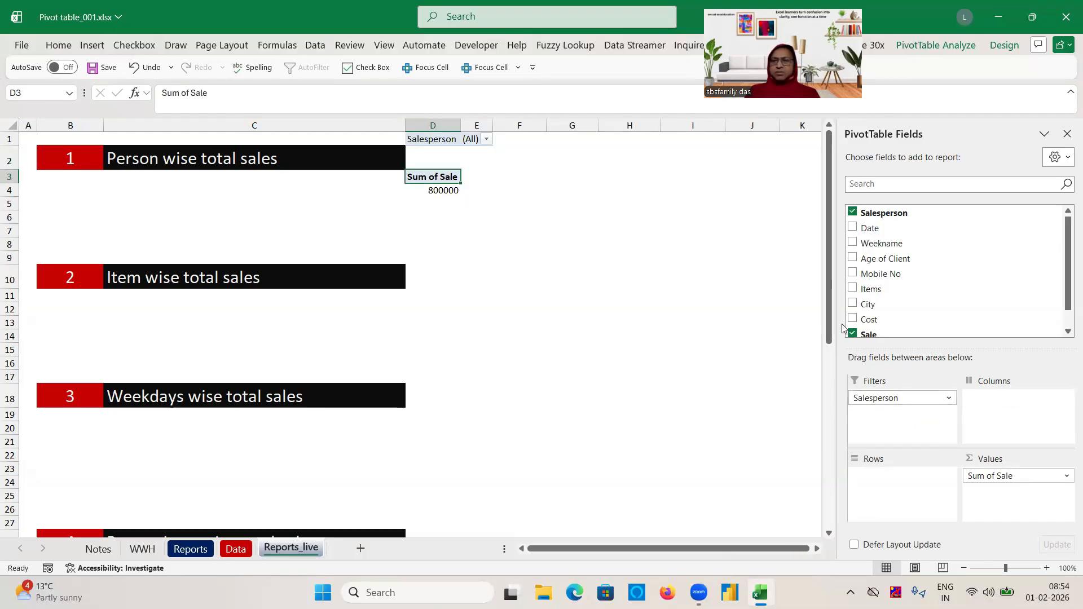
pyautogui.moveTo(887, 404); pyautogui.dragTo(880, 485)
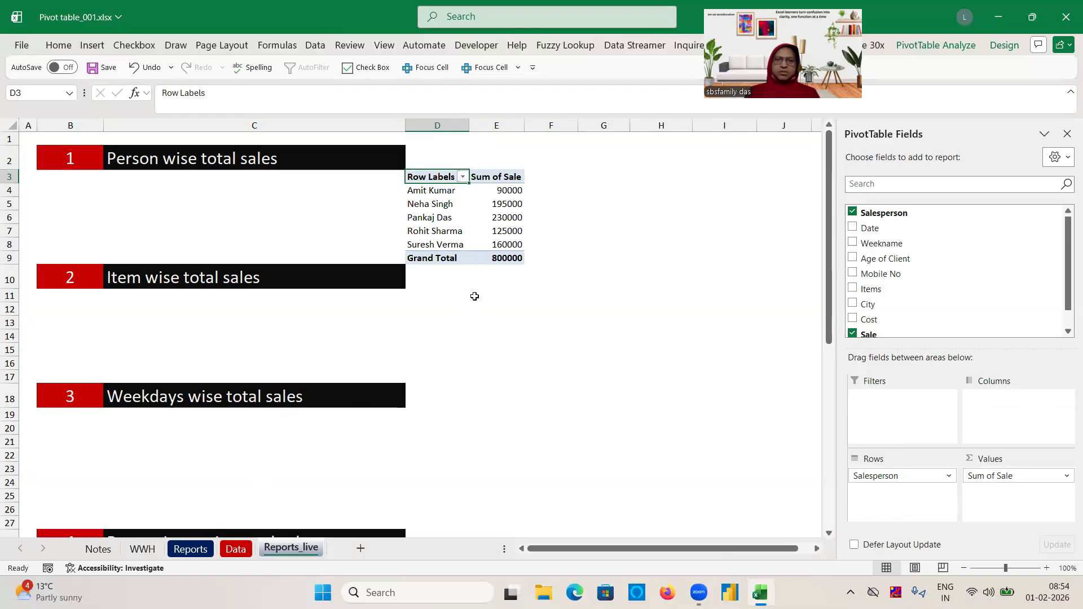
# Step: Filter the Data sheet to the first salesperson and select the filtered Salesperson and Sale entries to check that person's sales total
pyautogui.click(238, 548)
pyautogui.click(210, 226)
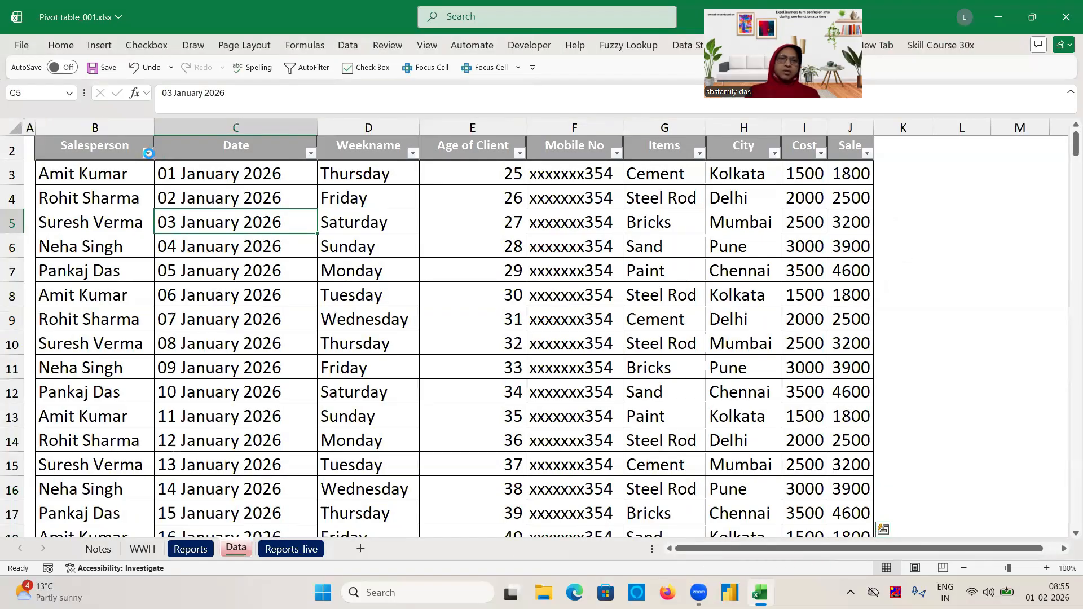
pyautogui.click(90, 173)
pyautogui.hotkey('ctrl', 'shift', 'Down')
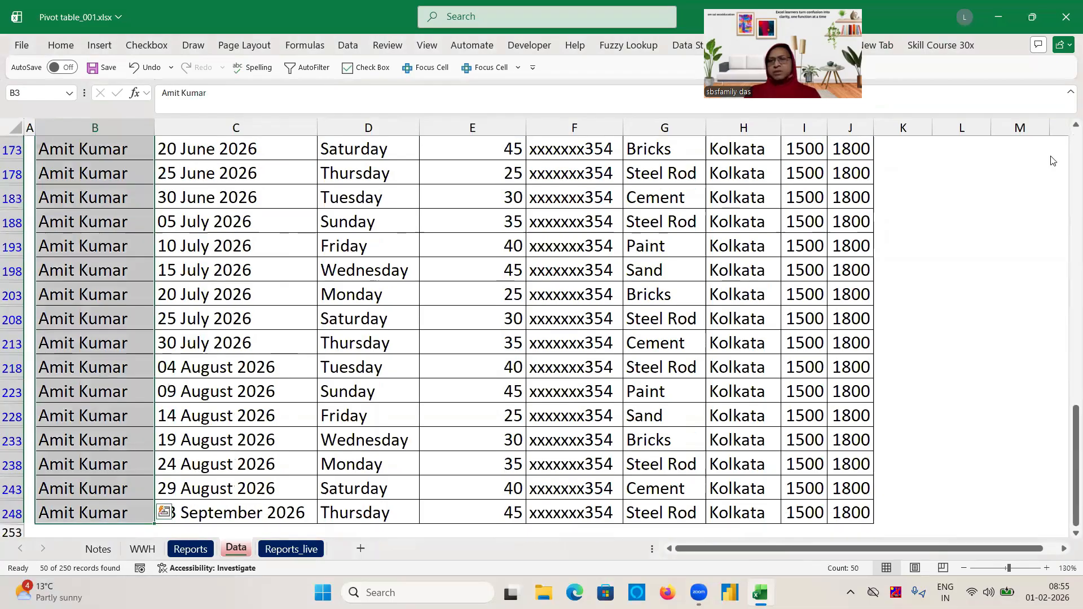
pyautogui.moveTo(1072, 421); pyautogui.dragTo(1068, 87)
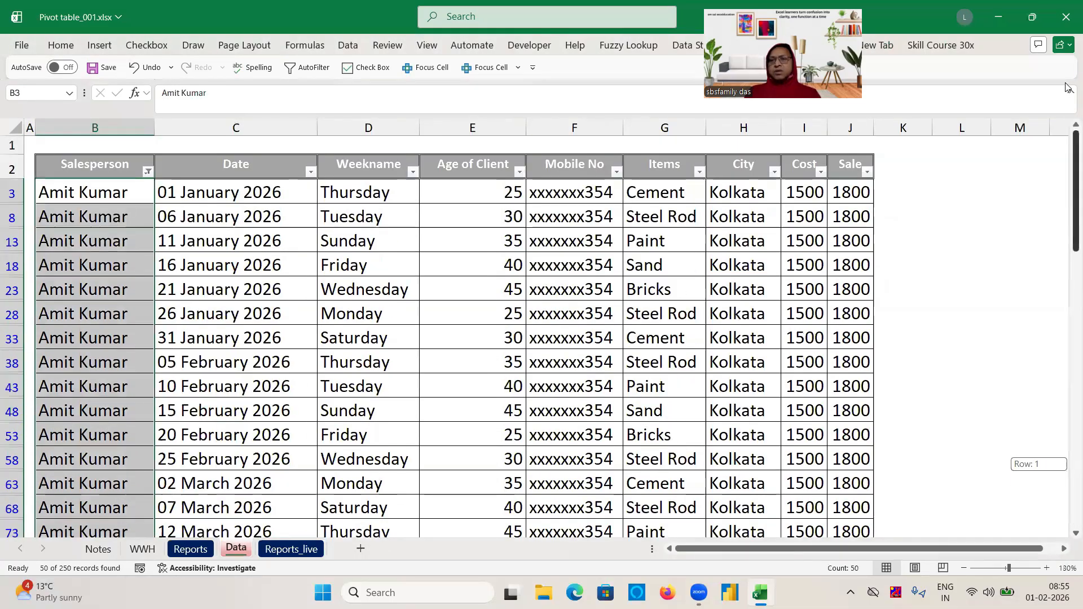
pyautogui.click(854, 187)
pyautogui.hotkey('ctrl', 'shift', 'Down')
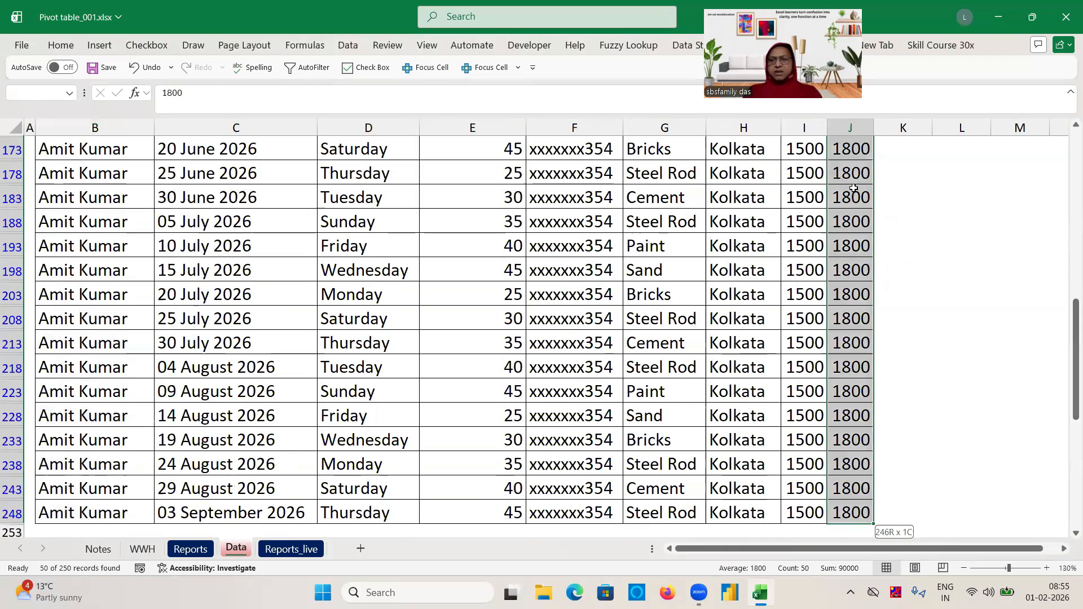
pyautogui.moveTo(1075, 442); pyautogui.dragTo(1064, 138)
# Step: Show all salespersons again in the Data sheet's Salesperson filter and return to Reports_live
pyautogui.click(374, 213)
pyautogui.click(148, 172)
pyautogui.click(53, 355)
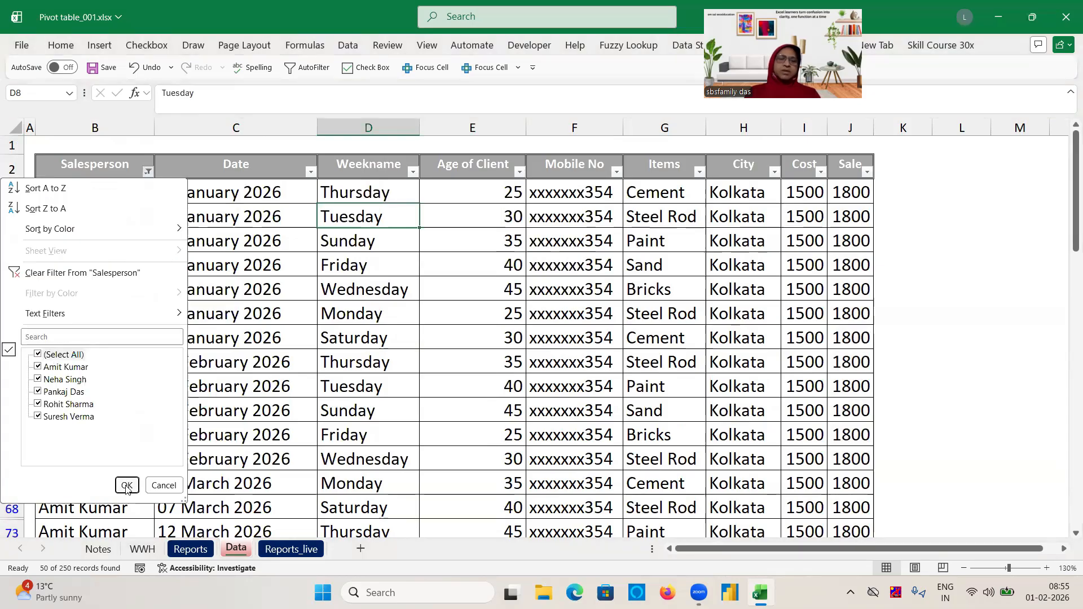
pyautogui.click(126, 486)
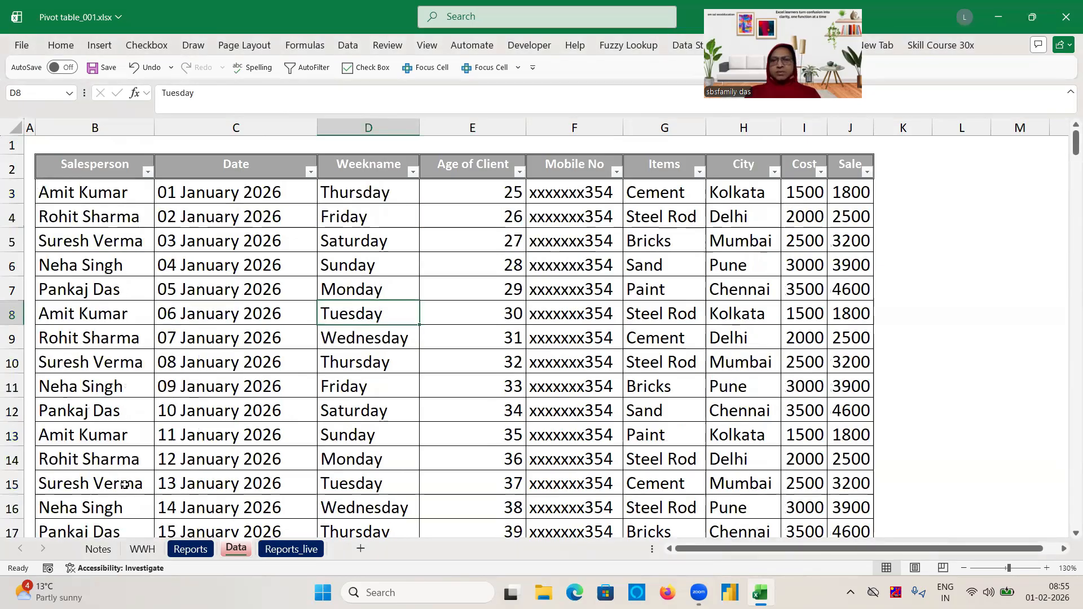
pyautogui.click(277, 554)
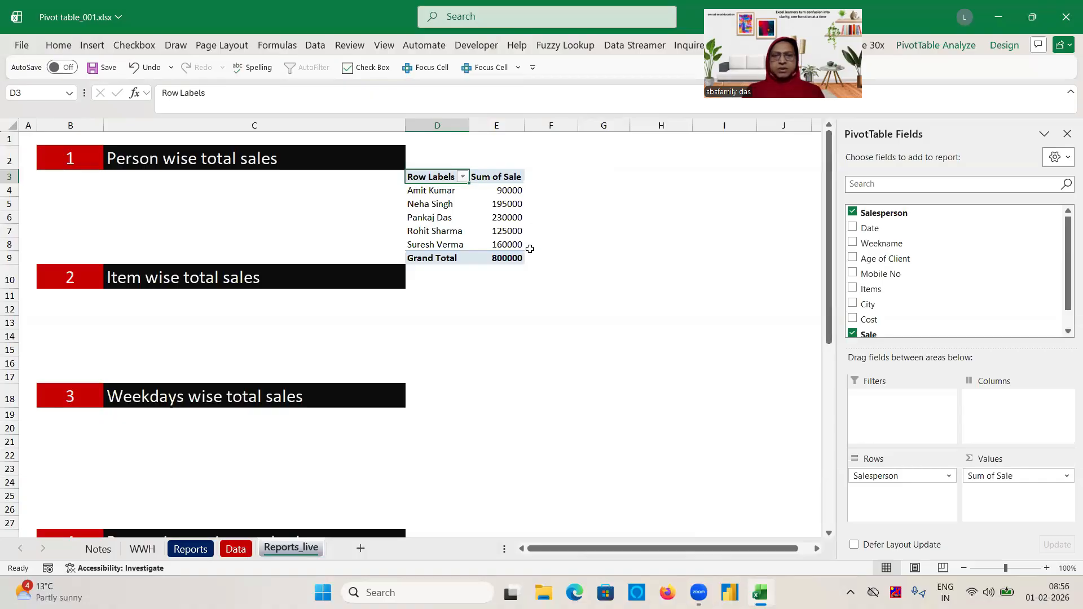
# Step: Copy the whole Person wise pivot table and paste it at D10, beside the Item wise total sales heading
pyautogui.hotkey('shift', 'Right')
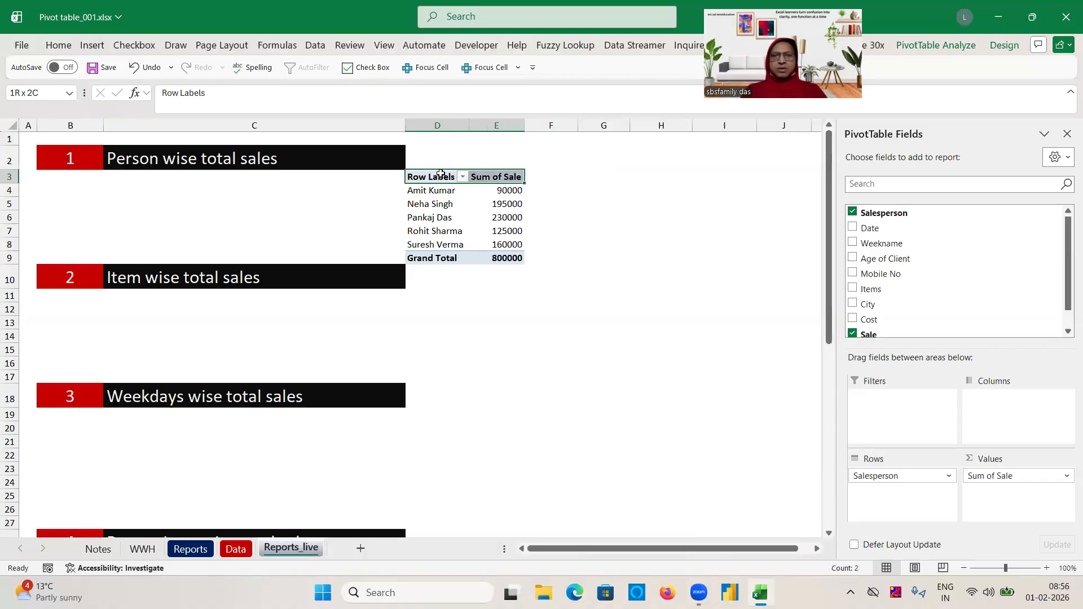
pyautogui.hotkey('ctrl', 'shift', 'Down')
pyautogui.hotkey('ctrl', 'c')
pyautogui.click(440, 280)
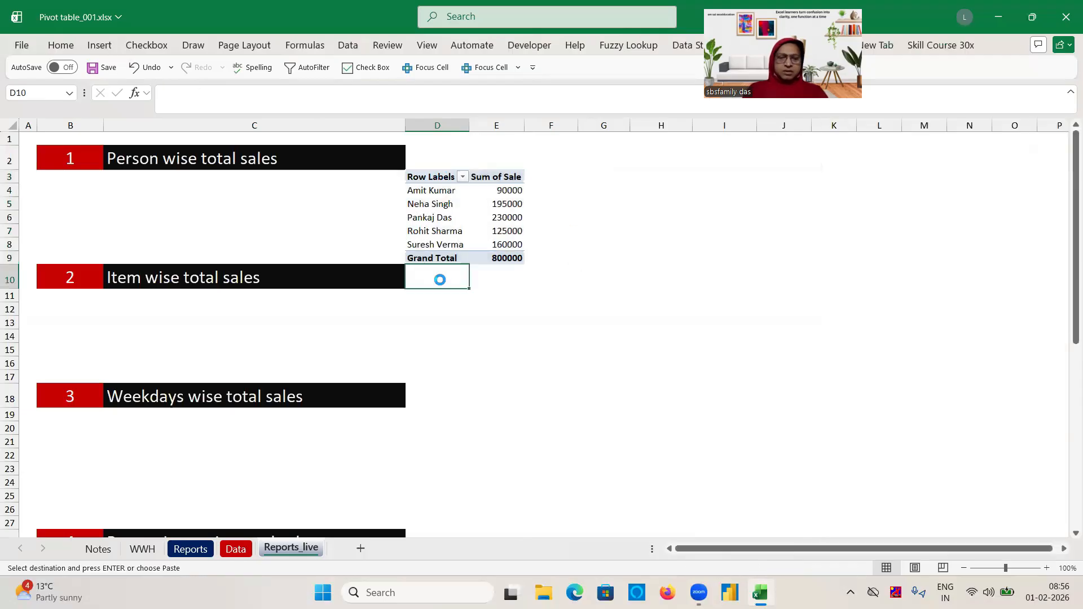
pyautogui.hotkey('ctrl', 'v')
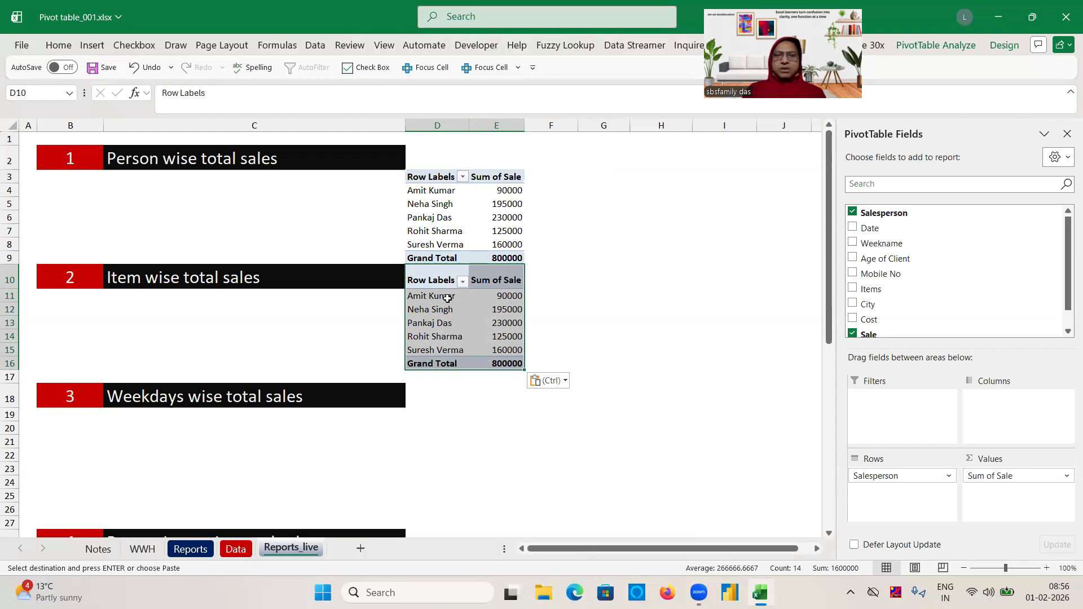
# Step: Replace Salesperson with Items in the pasted pivot table's rows, and insert a blank row above the Item wise report
pyautogui.click(433, 309)
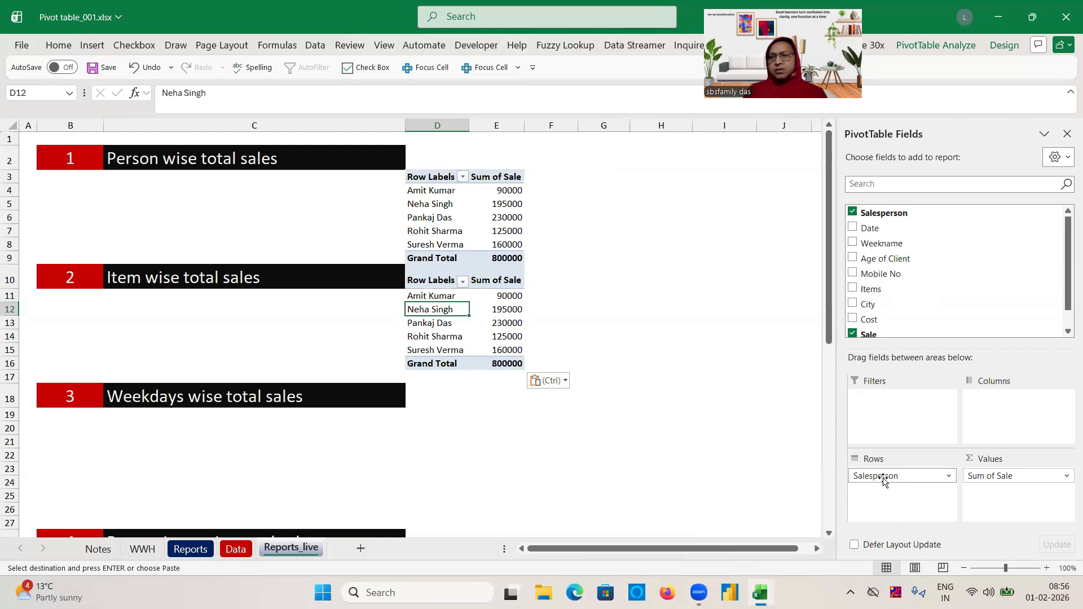
pyautogui.moveTo(883, 480); pyautogui.dragTo(891, 254)
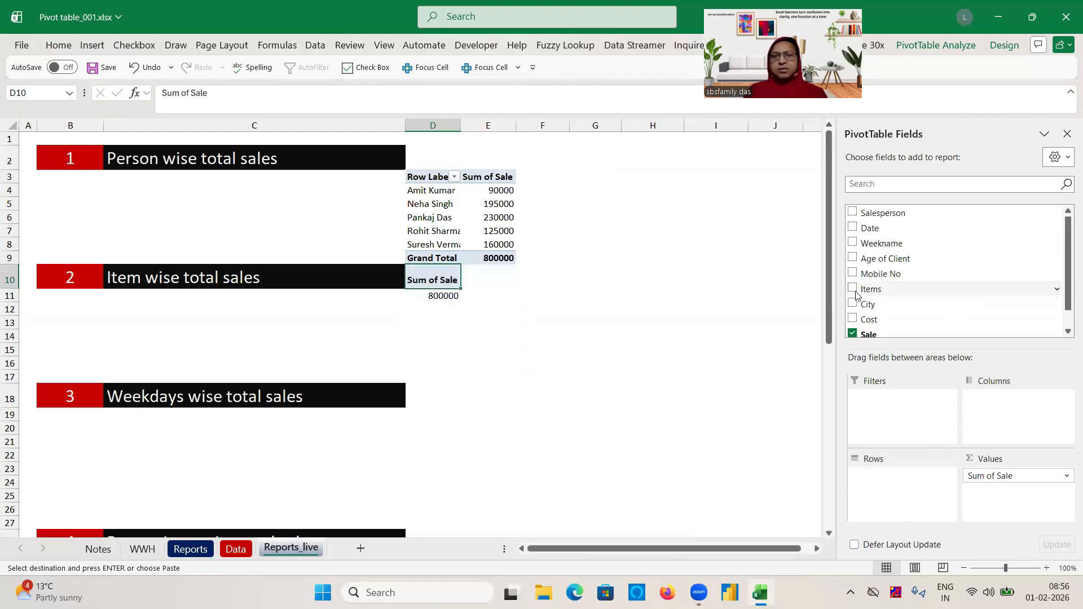
pyautogui.click(854, 293)
pyautogui.click(581, 395)
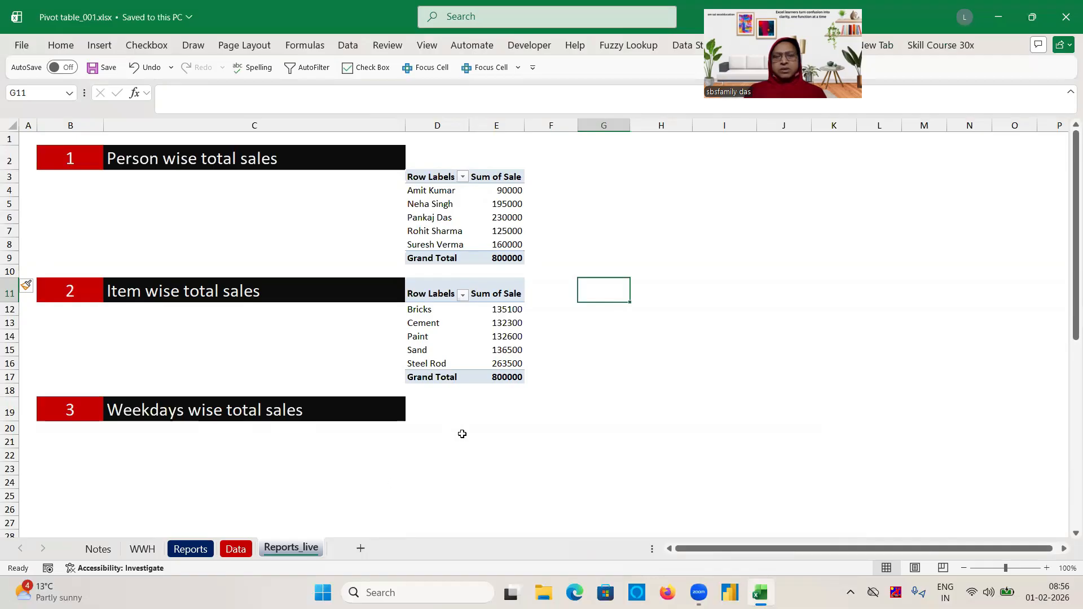
# Step: Copy the Item wise pivot table, D11:E17, and paste it at D19 beside the Weekdays wise total sales heading
pyautogui.click(437, 284)
pyautogui.hotkey('shift', 'Right')
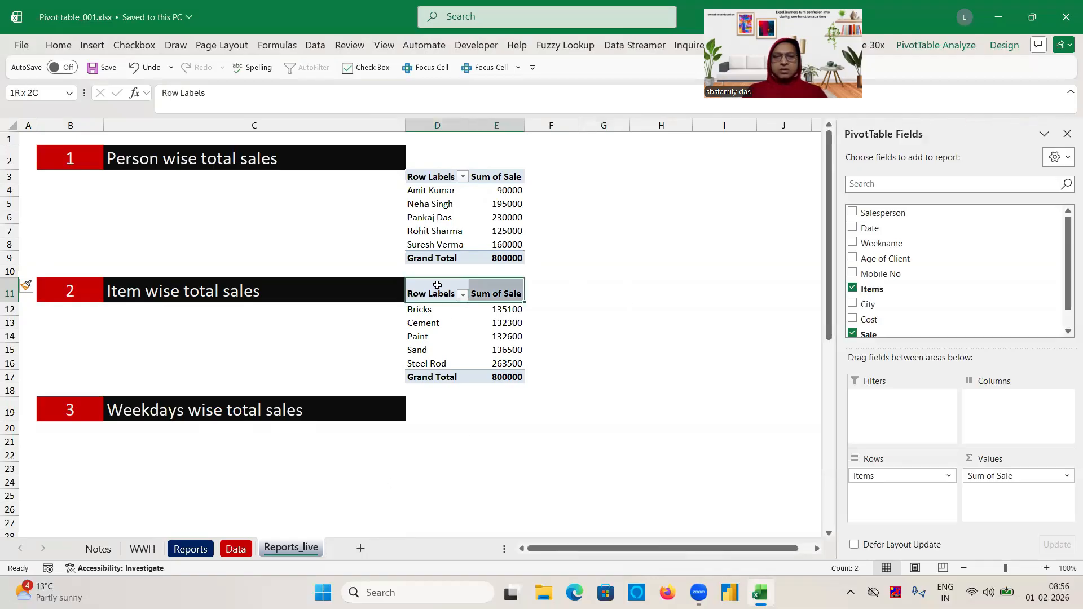
pyautogui.hotkey('shift', 'Down')
pyautogui.hotkey('shift', 'Down')
pyautogui.hotkey('shift', 'Down')
pyautogui.hotkey('shift', 'Down')
pyautogui.hotkey('shift', 'Down')
pyautogui.hotkey('shift', 'Down')
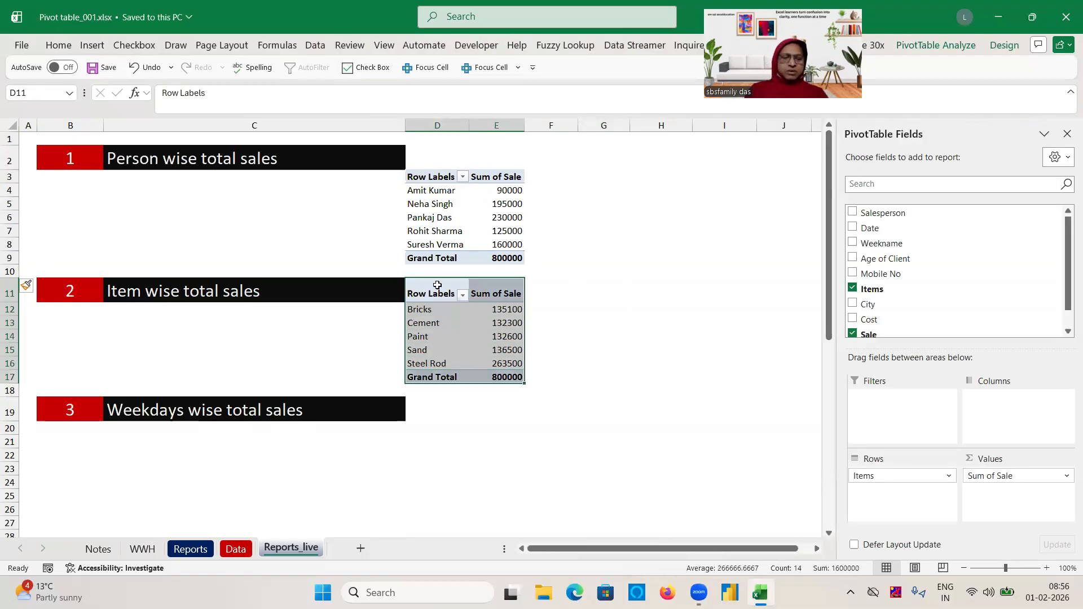
pyautogui.hotkey('ctrl', 'c')
pyautogui.click(425, 412)
pyautogui.hotkey('ctrl', 'v')
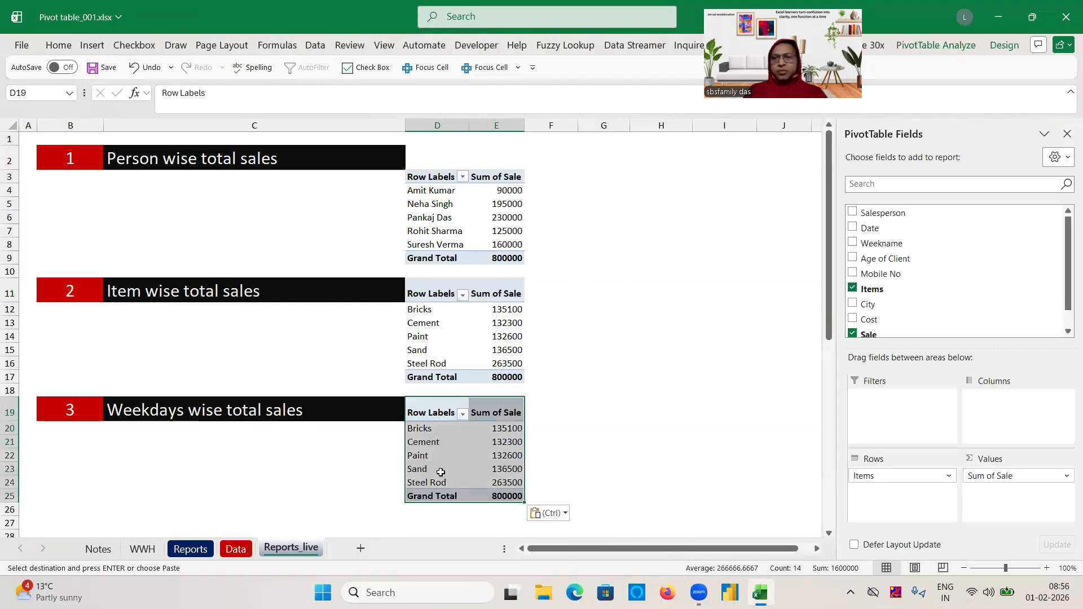
# Step: Replace Items with Weekname in the rows of the pivot table beside Weekdays wise total sales
pyautogui.click(441, 471)
pyautogui.moveTo(882, 476); pyautogui.dragTo(962, 270)
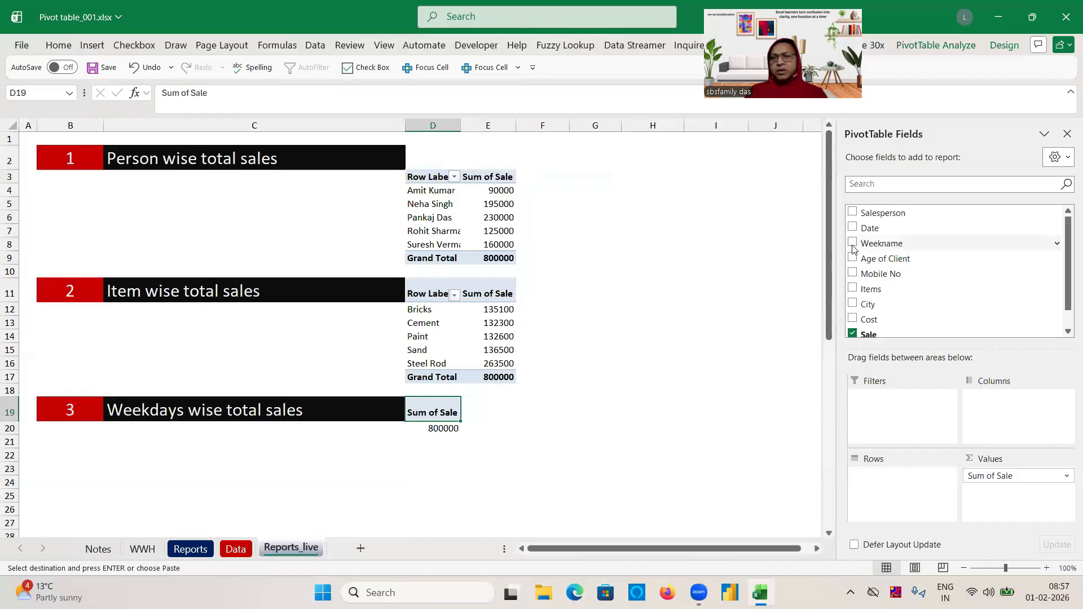
pyautogui.moveTo(853, 246); pyautogui.dragTo(855, 479)
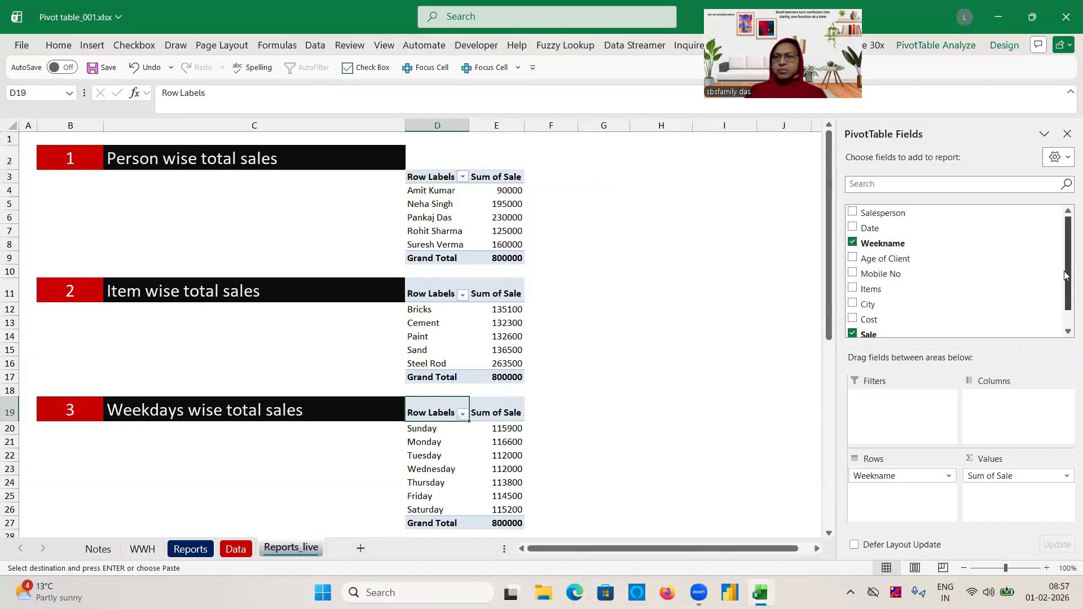
# Step: Copy the Weekdays wise pivot table, D19:E27, and paste it at D29 beside the Person,Item wise total sales heading
pyautogui.click(689, 428)
pyautogui.press('Down')
pyautogui.press('Down')
pyautogui.press('Down')
pyautogui.press('Down')
pyautogui.press('Down')
pyautogui.press('Down')
pyautogui.press('Down')
pyautogui.press('Down')
pyautogui.press('Down')
pyautogui.press('Down')
pyautogui.press('Down')
pyautogui.press('Down')
pyautogui.press('Down')
pyautogui.press('Down')
pyautogui.press('Down')
pyautogui.press('Down')
pyautogui.press('Down')
pyautogui.press('Down')
pyautogui.press('Down')
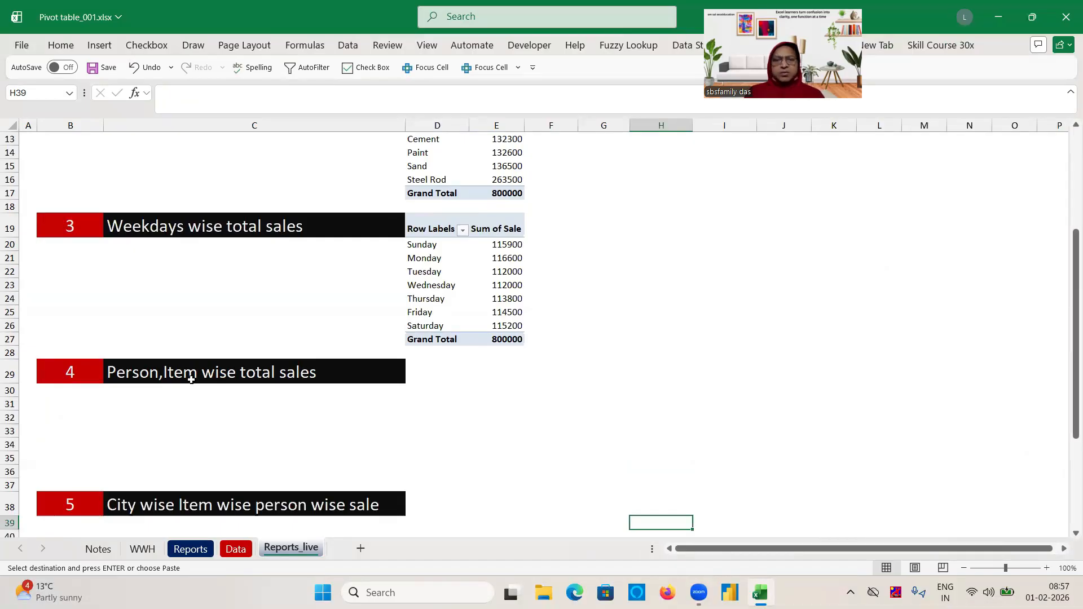
pyautogui.click(433, 231)
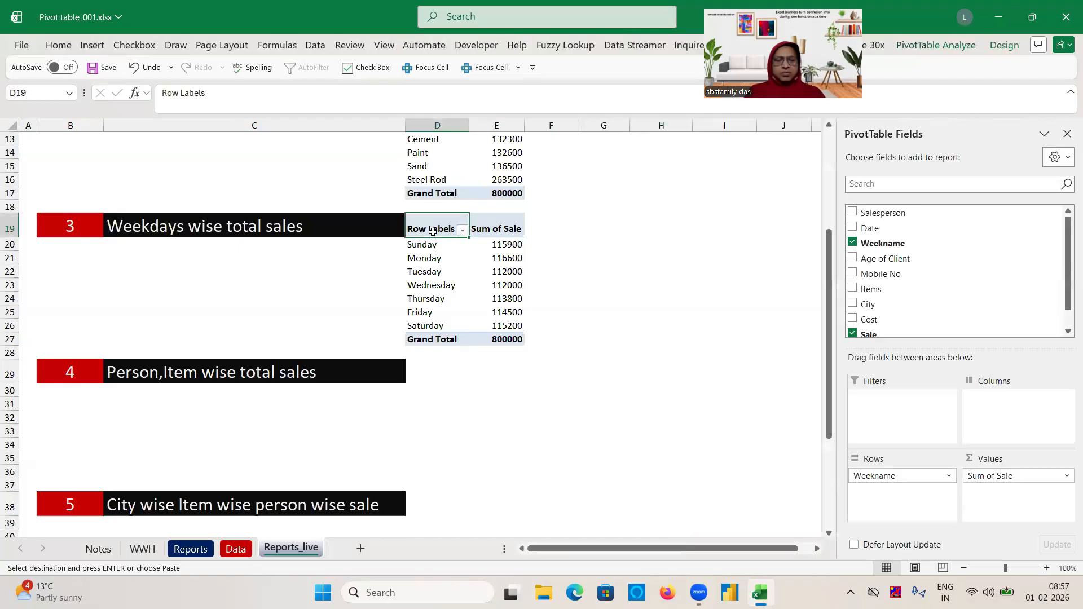
pyautogui.hotkey('shift', 'Right')
pyautogui.hotkey('shift', 'Down')
pyautogui.hotkey('shift', 'Down')
pyautogui.hotkey('shift', 'Down')
pyautogui.hotkey('shift', 'Down')
pyautogui.hotkey('shift', 'Down')
pyautogui.hotkey('shift', 'Down')
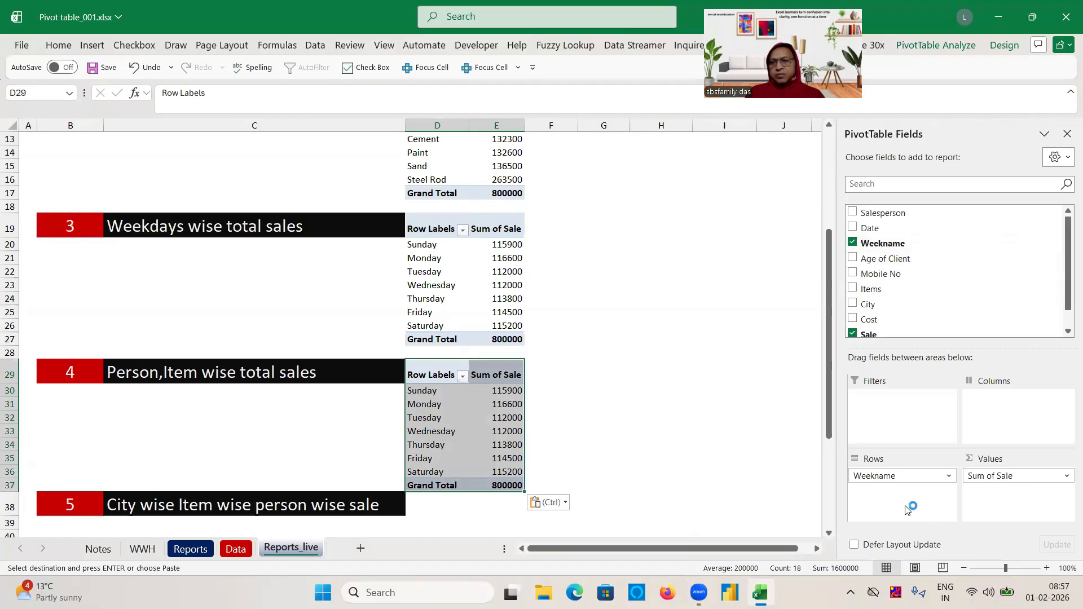
# Step: Replace Weekname with Salesperson in the rows of the Person,Item wise pivot table and place Items in its columns
pyautogui.moveTo(899, 476); pyautogui.dragTo(986, 238)
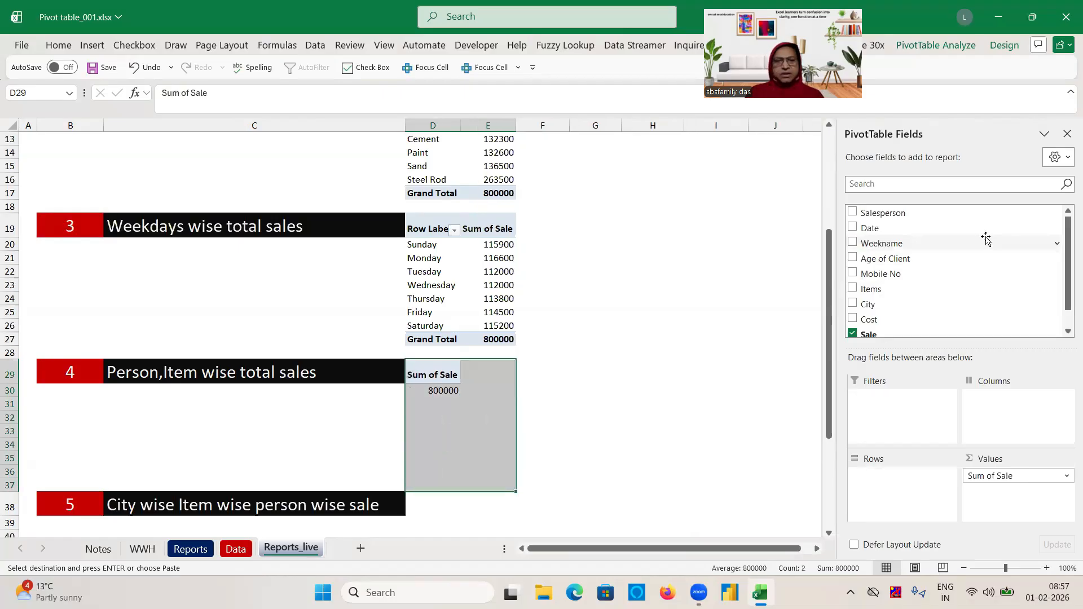
pyautogui.click(852, 213)
pyautogui.click(852, 213)
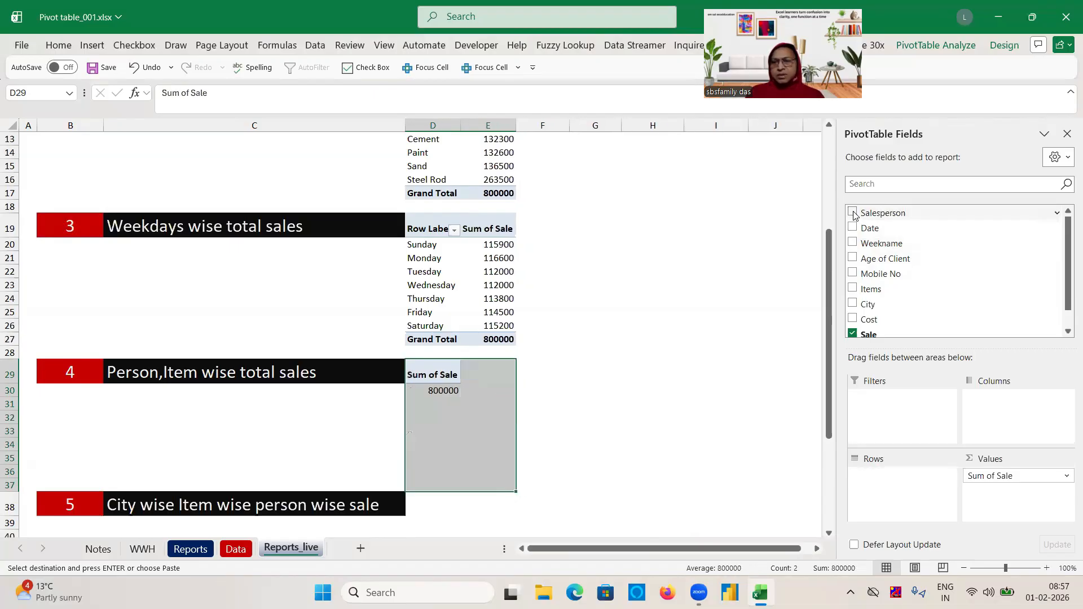
pyautogui.click(853, 213)
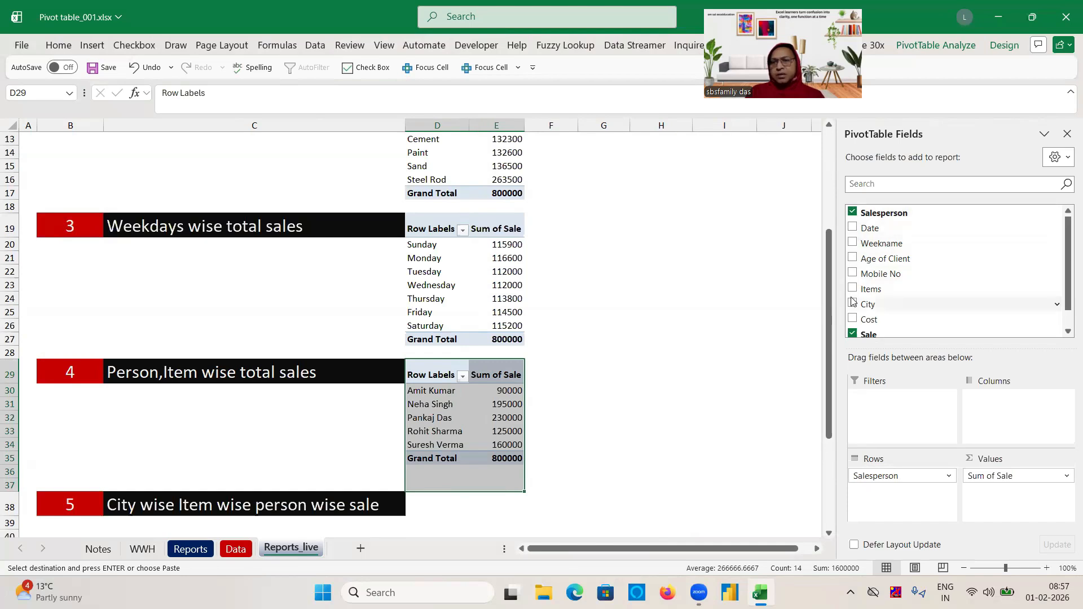
pyautogui.moveTo(852, 291)
pyautogui.mouseDown()
pyautogui.moveTo(886, 515)
pyautogui.moveTo(877, 507)
pyautogui.mouseUp()
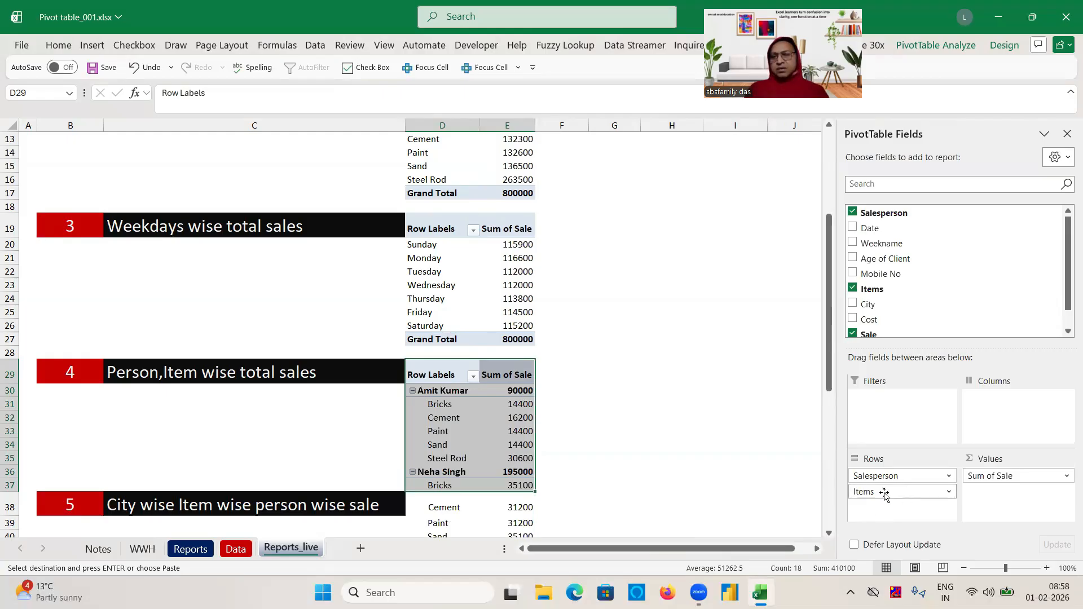
pyautogui.moveTo(882, 492)
pyautogui.mouseDown()
pyautogui.moveTo(897, 508)
pyautogui.moveTo(1013, 422)
pyautogui.moveTo(997, 407)
pyautogui.mouseUp()
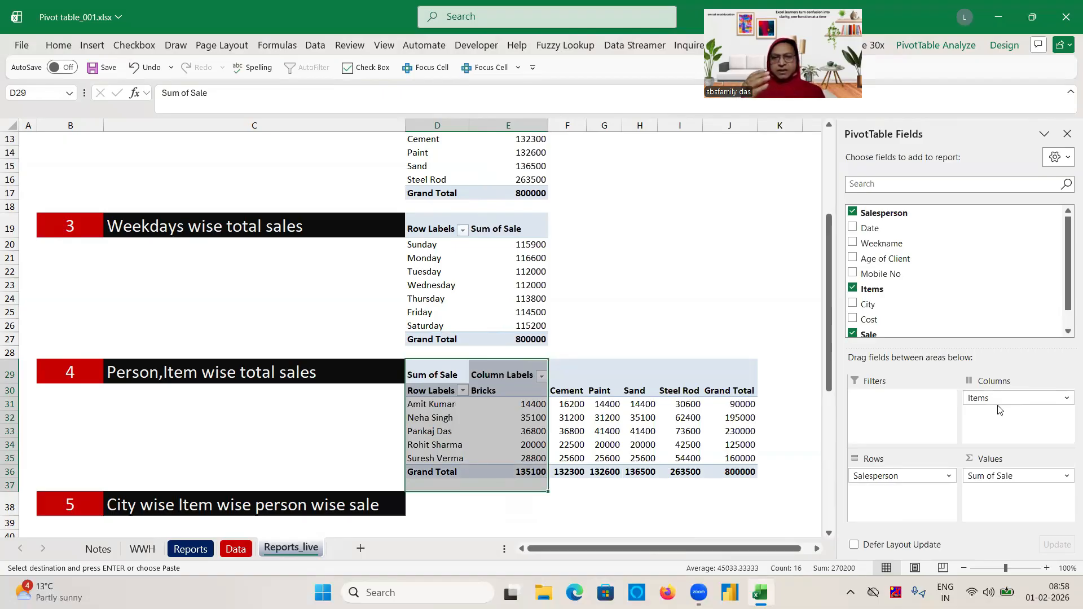
pyautogui.click(754, 314)
# Step: Copy the Person,Item wise pivot table, D29:J36, and paste it at D38 beside the City wise Item wise person wise sale heading
pyautogui.moveTo(1068, 371); pyautogui.dragTo(1067, 449)
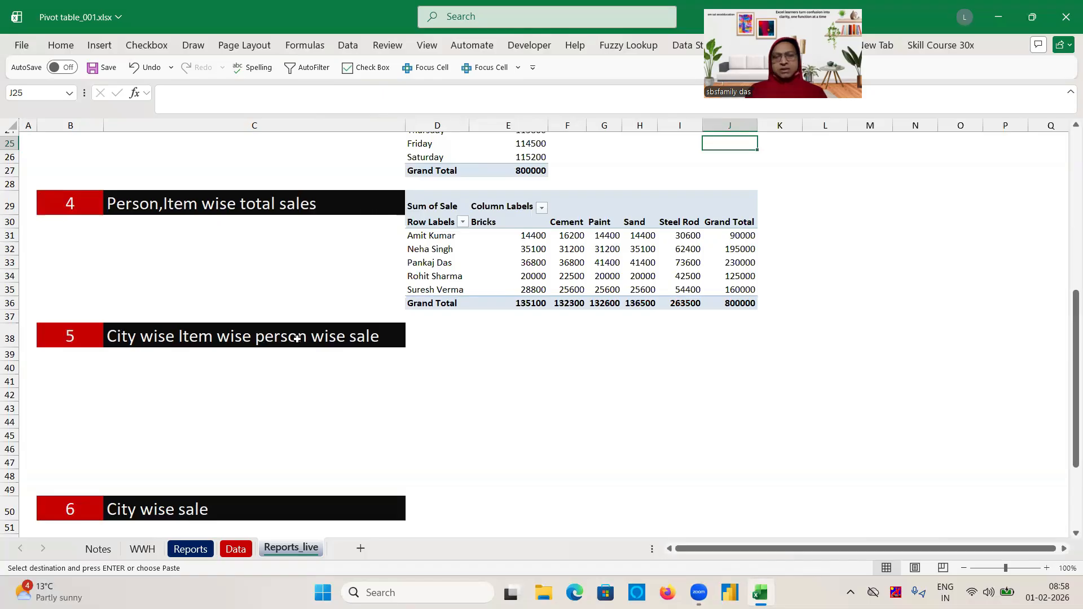
pyautogui.moveTo(430, 209); pyautogui.dragTo(430, 210)
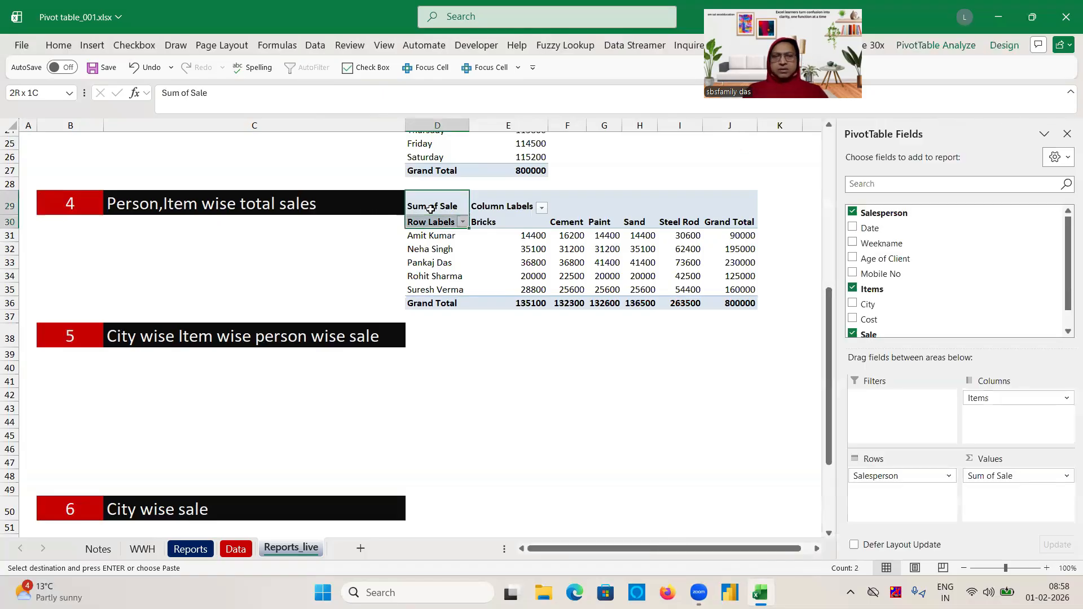
pyautogui.click(432, 339)
pyautogui.hotkey('ctrl', 'v')
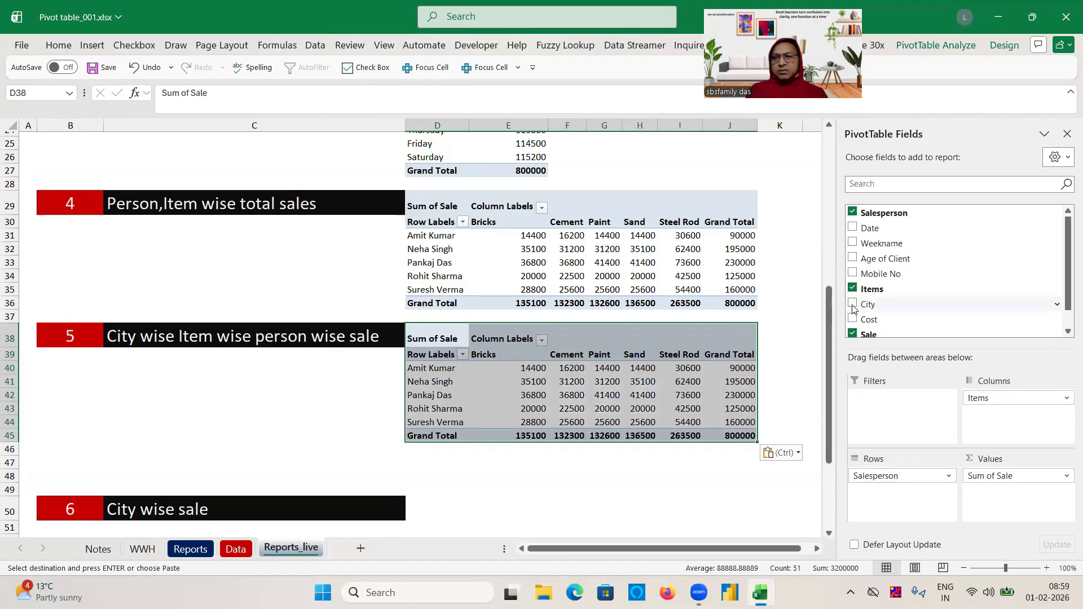
# Step: In the pivot table pasted at D38, put City in the columns and Items below Salesperson in the rows
pyautogui.moveTo(853, 308); pyautogui.dragTo(873, 500)
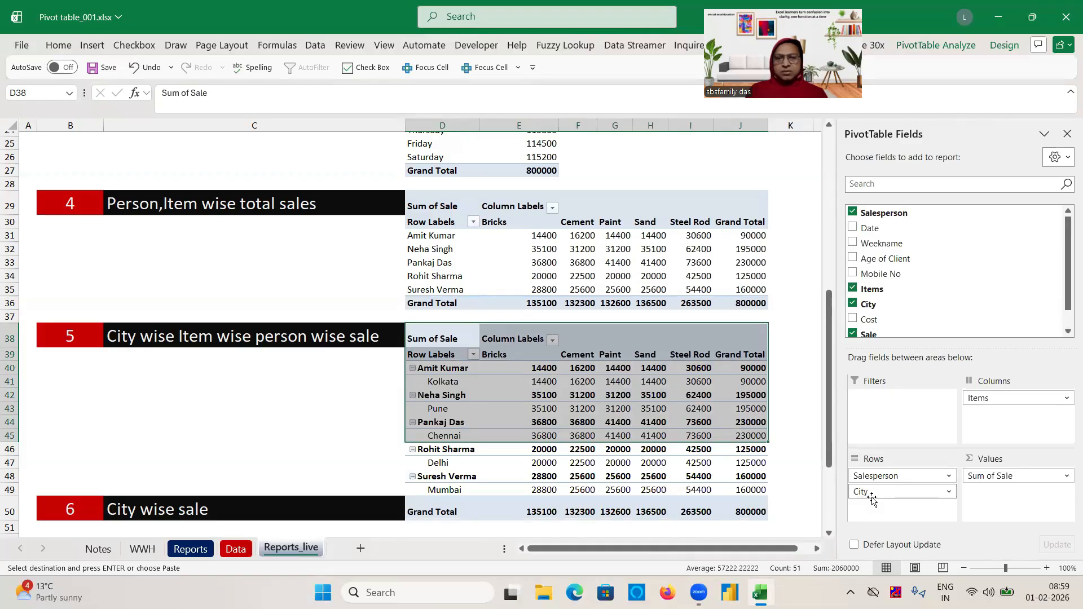
pyautogui.moveTo(981, 399)
pyautogui.mouseDown()
pyautogui.moveTo(903, 525)
pyautogui.moveTo(886, 516)
pyautogui.moveTo(1007, 417)
pyautogui.moveTo(991, 404)
pyautogui.mouseUp()
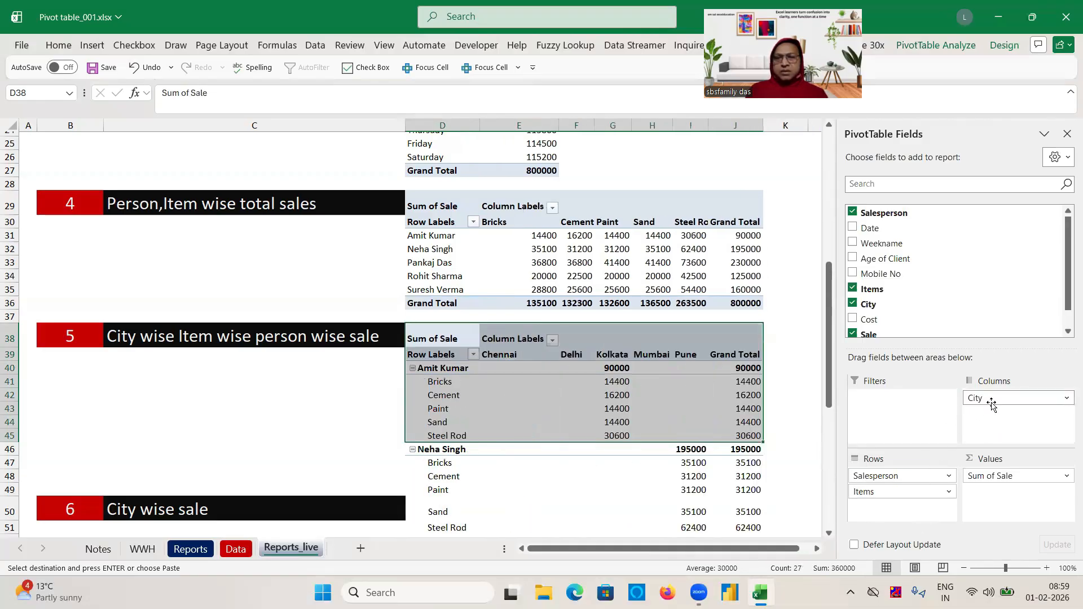
pyautogui.click(783, 415)
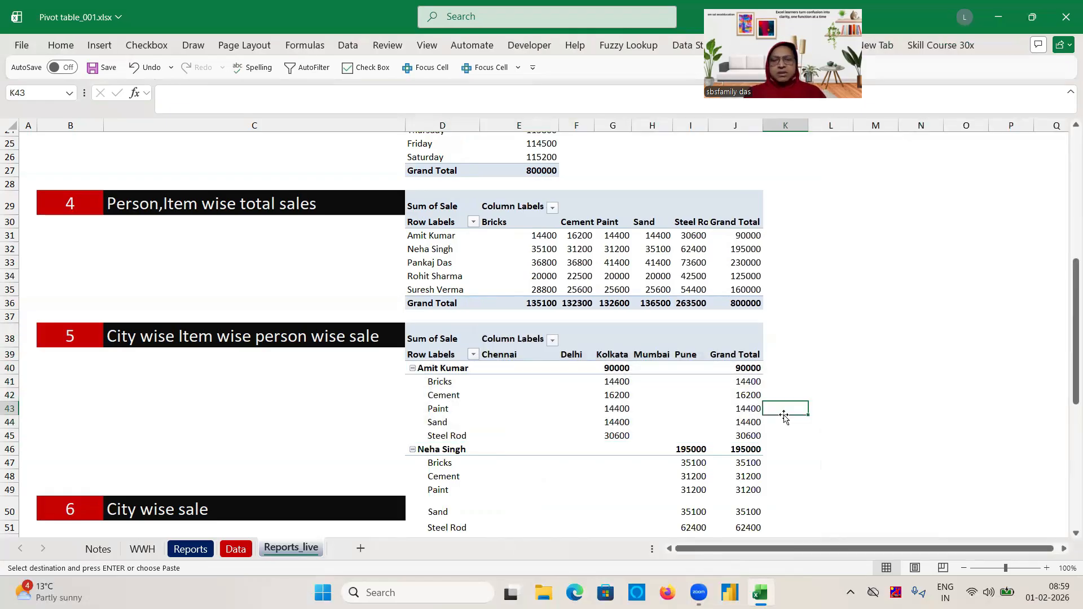
pyautogui.moveTo(1066, 348)
pyautogui.mouseDown()
pyautogui.moveTo(1066, 471)
pyautogui.moveTo(1066, 346)
pyautogui.mouseUp()
# Step: Move Items back to the columns of the City wise Item wise person wise pivot table with City below it, keeping only Salesperson in the rows
pyautogui.click(443, 411)
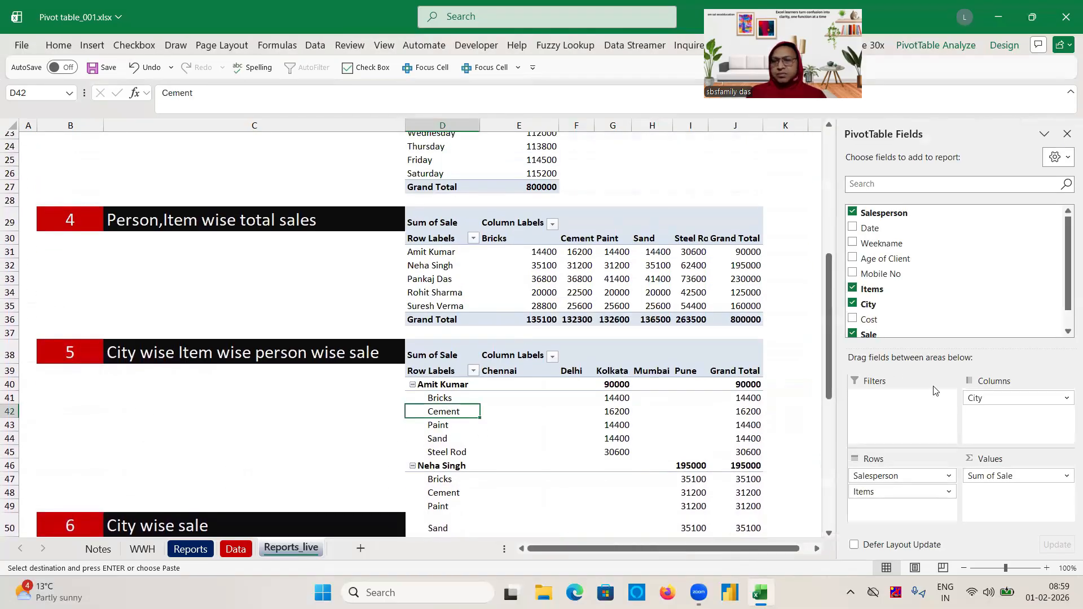
pyautogui.moveTo(882, 495); pyautogui.dragTo(860, 491)
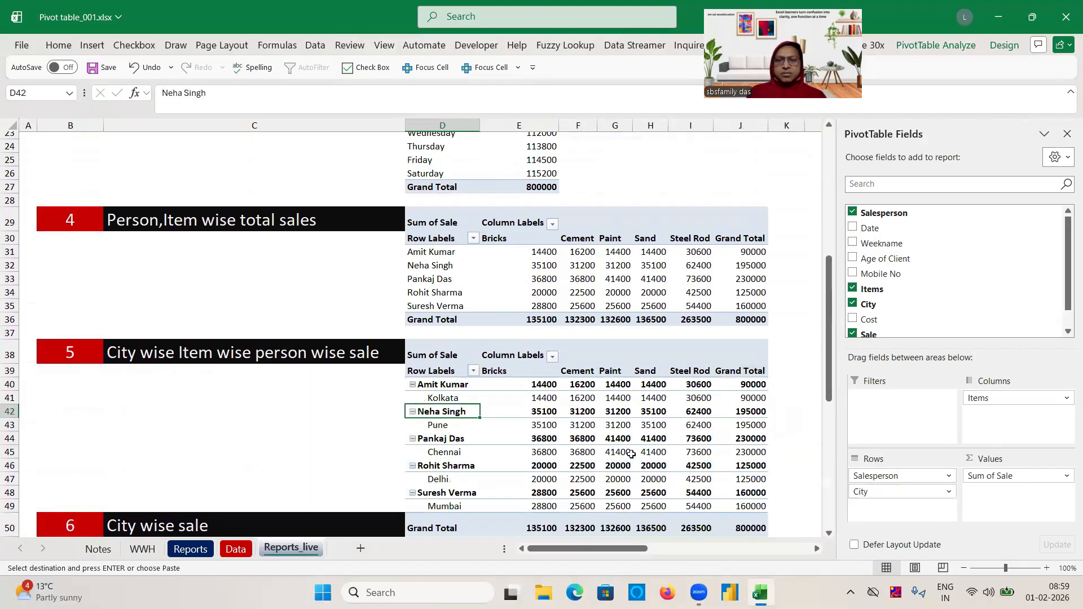
pyautogui.click(630, 452)
pyautogui.moveTo(1066, 290); pyautogui.dragTo(1067, 316)
pyautogui.click(832, 535)
pyautogui.scroll(-1, 834, 540)
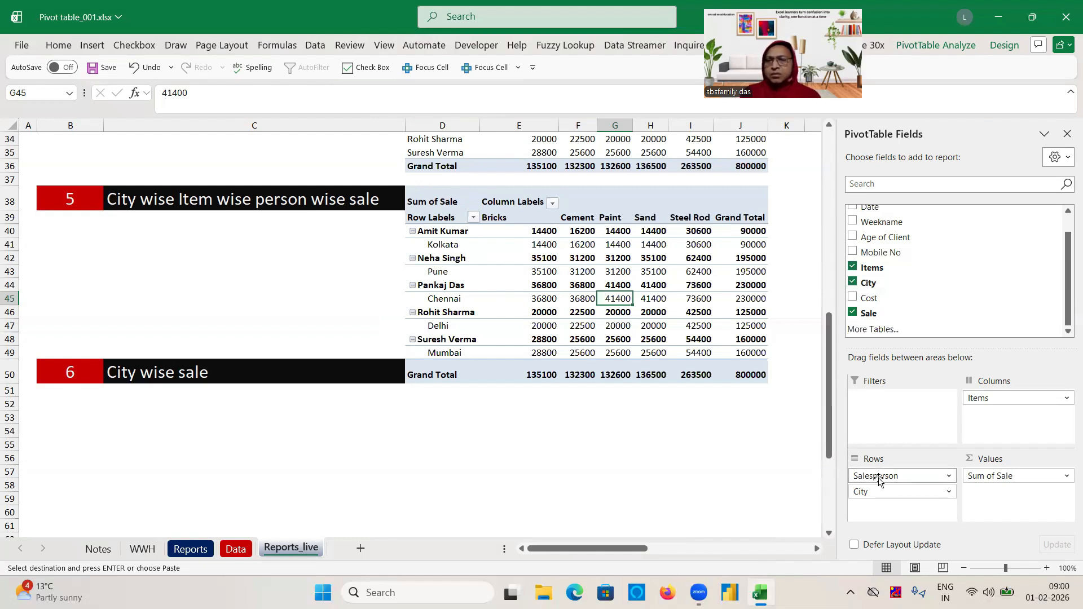
pyautogui.moveTo(866, 494); pyautogui.dragTo(1000, 427)
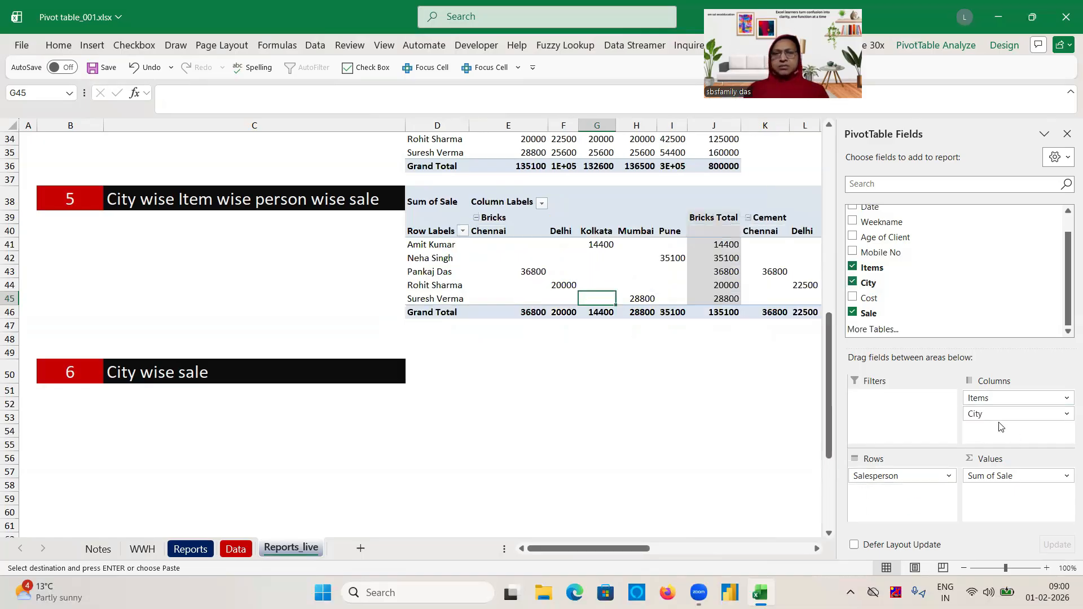
# Step: Examine the item and city columns across the full width of the City wise Item wise person wise pivot table
pyautogui.click(774, 439)
pyautogui.press('Right')
pyautogui.press('Right')
pyautogui.press('Right')
pyautogui.press('Right')
pyautogui.press('Right')
pyautogui.press('Right')
pyautogui.press('Right')
pyautogui.press('Right')
pyautogui.press('Right')
pyautogui.press('Right')
pyautogui.press('Right')
pyautogui.press('Right')
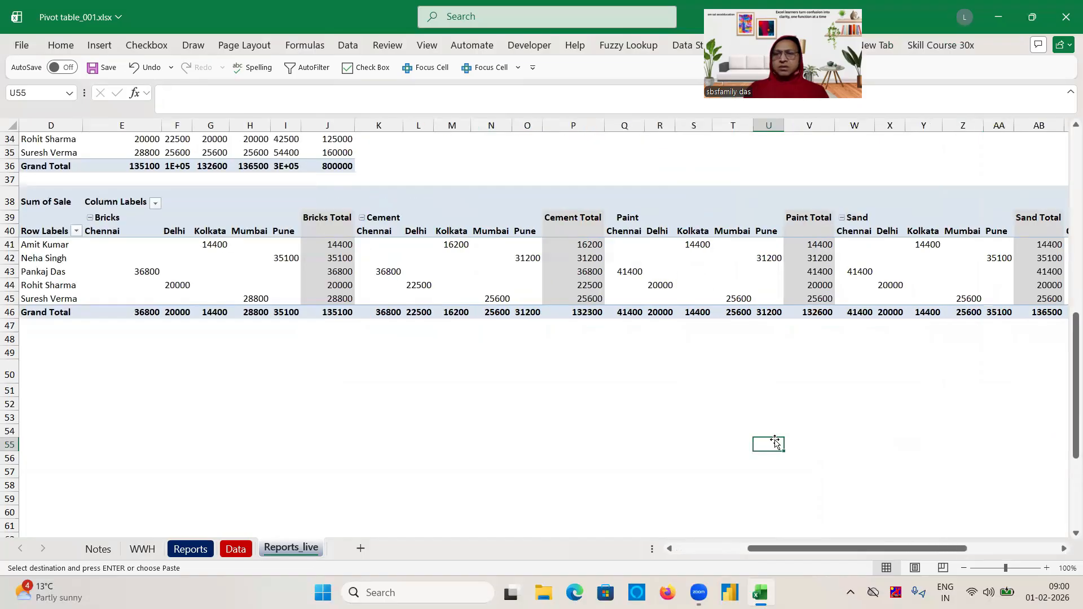
pyautogui.press('Left')
pyautogui.press('Left')
pyautogui.press('Left')
pyautogui.press('Left')
pyautogui.press('Left')
pyautogui.press('Left')
pyautogui.press('Left')
pyautogui.press('Left')
pyautogui.press('Left')
pyautogui.press('Left')
pyautogui.press('Left')
pyautogui.press('Left')
pyautogui.press('Left')
pyautogui.press('Left')
pyautogui.press('Left')
pyautogui.press('Left')
pyautogui.press('Left')
pyautogui.press('Left')
pyautogui.press('Left')
pyautogui.press('Left')
pyautogui.press('Left')
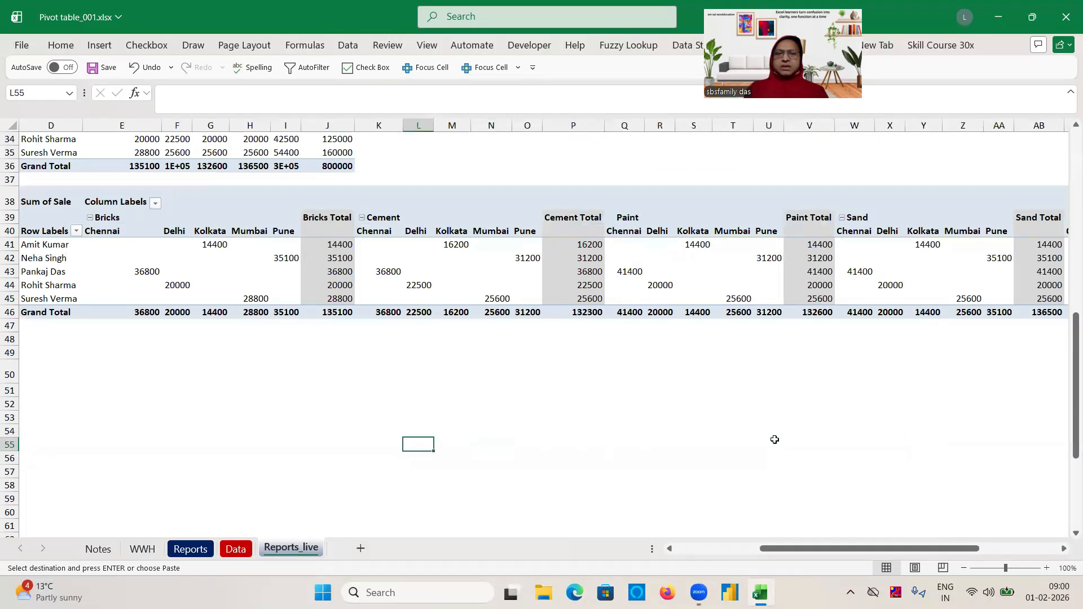
# Step: Rearrange the City wise Item wise person wise pivot table with Items in the rows and Salesperson above City in the columns
pyautogui.click(714, 272)
pyautogui.moveTo(973, 398); pyautogui.dragTo(875, 505)
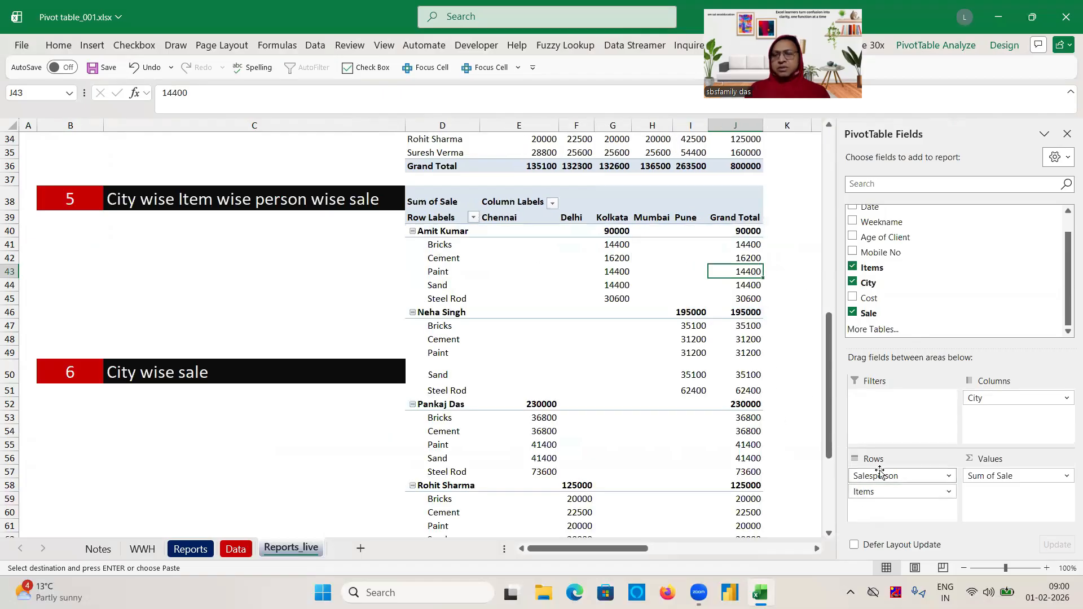
pyautogui.moveTo(877, 475); pyautogui.dragTo(984, 432)
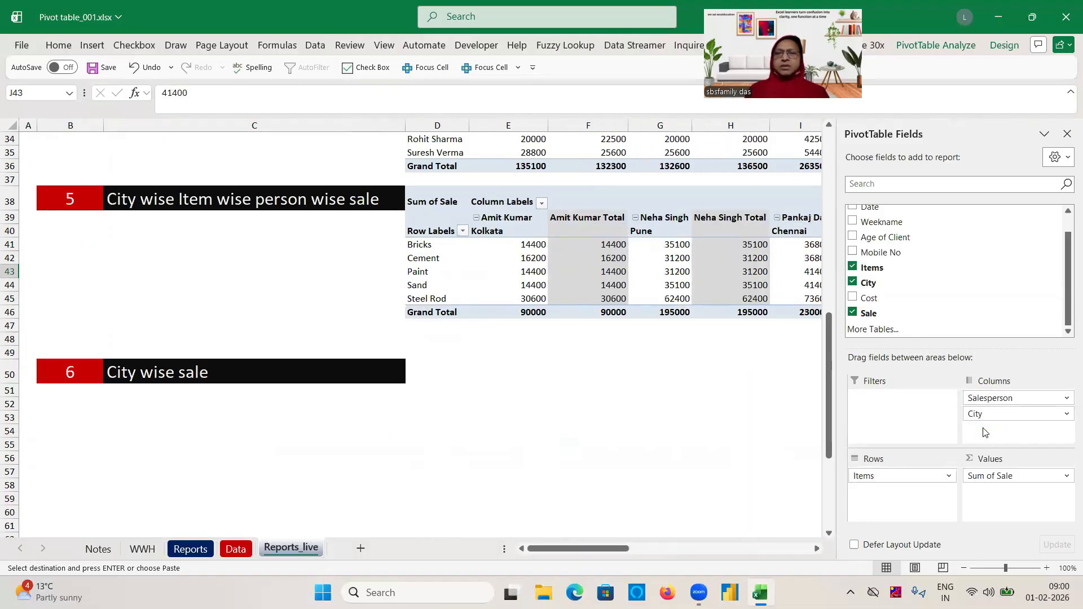
# Step: Examine the salesperson and city columns across the rearranged City wise Item wise person wise pivot table
pyautogui.click(703, 406)
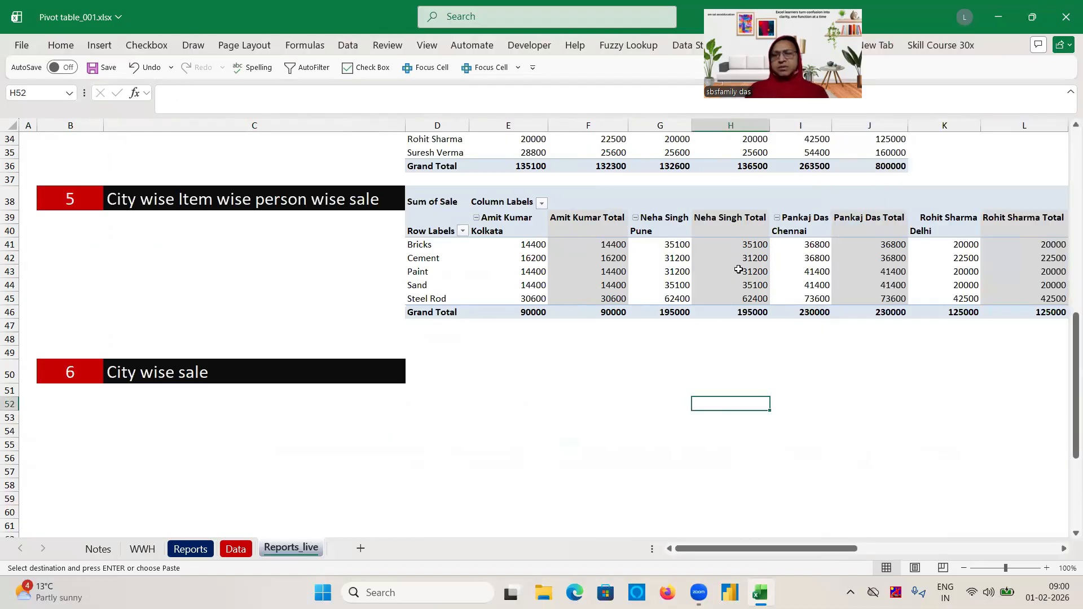
pyautogui.click(738, 270)
pyautogui.press('Right')
pyautogui.press('Right')
pyautogui.press('Right')
pyautogui.press('Right')
pyautogui.press('Right')
pyautogui.press('Home')
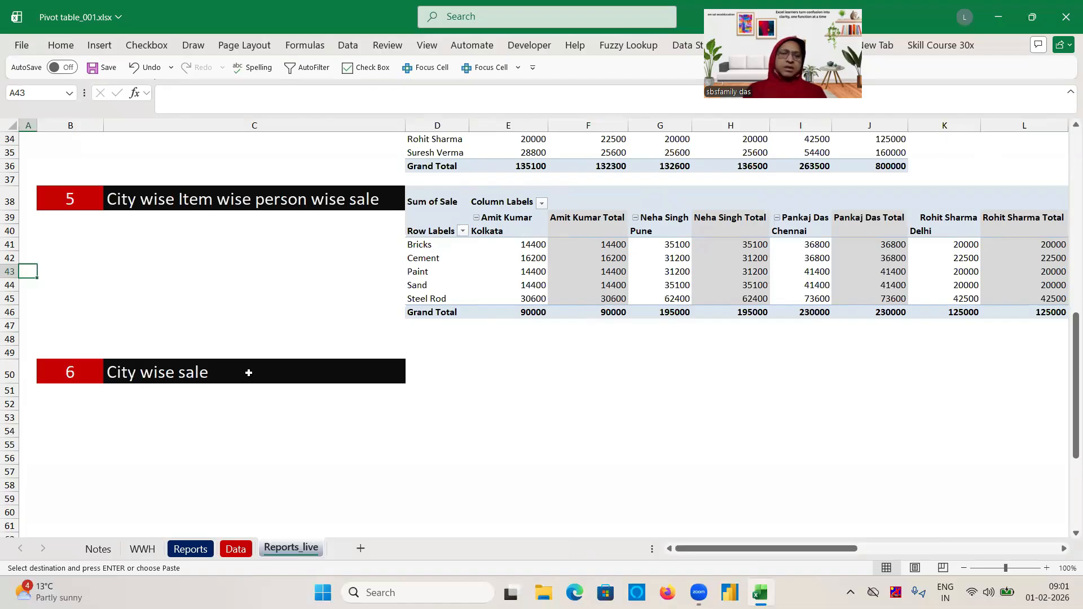
# Step: Copy the whole City wise Item wise person wise pivot table and paste it at D50 beside the City wise sale heading
pyautogui.click(249, 372)
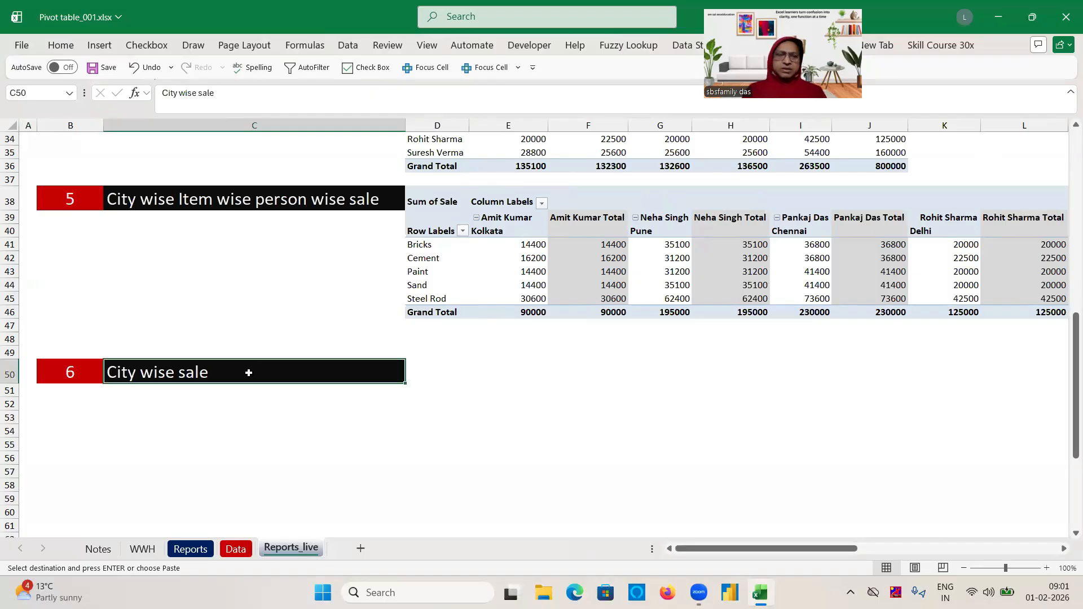
pyautogui.click(422, 201)
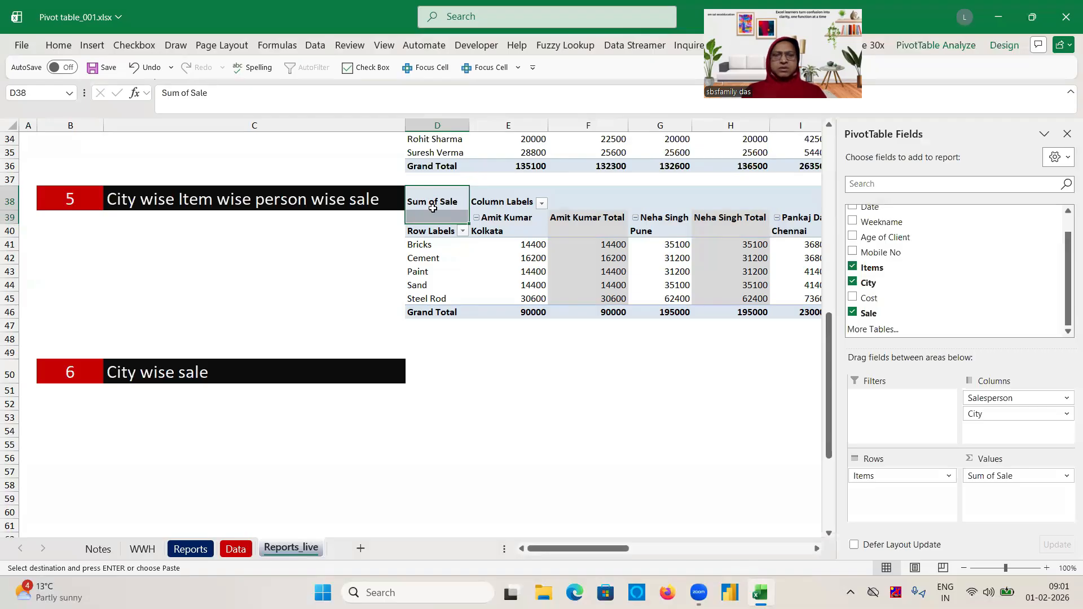
pyautogui.click(477, 325)
pyautogui.click(438, 203)
pyautogui.hotkey('shift', 'Down')
pyautogui.hotkey('shift', 'Down')
pyautogui.hotkey('shift', 'Down')
pyautogui.hotkey('shift', 'Down')
pyautogui.hotkey('shift', 'Down')
pyautogui.hotkey('shift', 'Down')
pyautogui.hotkey('shift', 'Down')
pyautogui.hotkey('shift', 'Down')
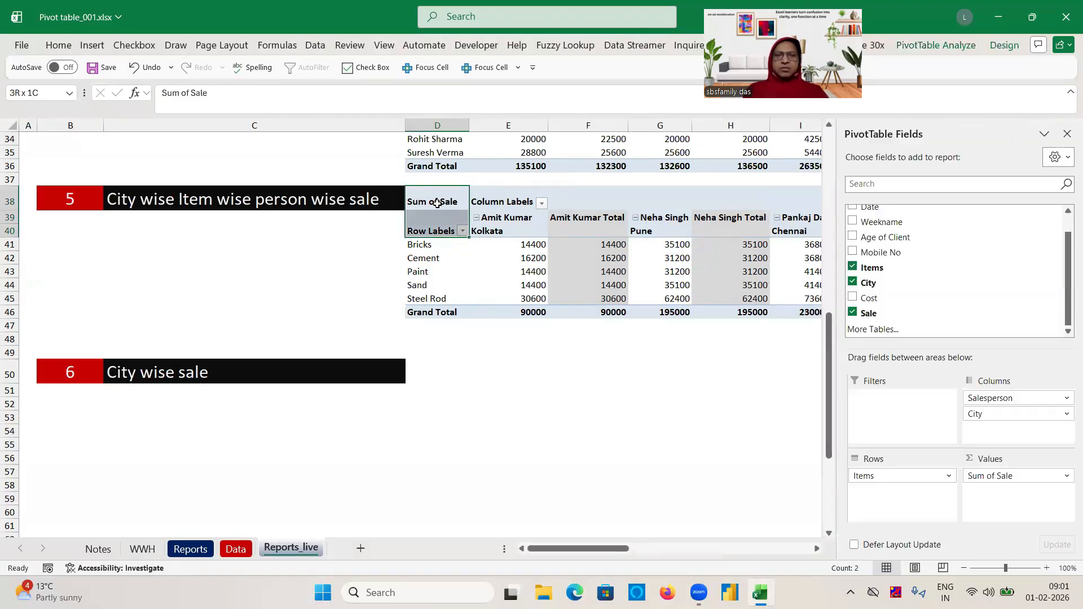
pyautogui.hotkey('shift', 'Right')
pyautogui.hotkey('shift', 'Right')
pyautogui.hotkey('shift', 'Right')
pyautogui.hotkey('shift', 'Right')
pyautogui.hotkey('shift', 'Right')
pyautogui.hotkey('shift', 'Right')
pyautogui.hotkey('shift', 'Right')
pyautogui.hotkey('shift', 'Right')
pyautogui.hotkey('shift', 'Right')
pyautogui.hotkey('shift', 'Right')
pyautogui.hotkey('shift', 'Right')
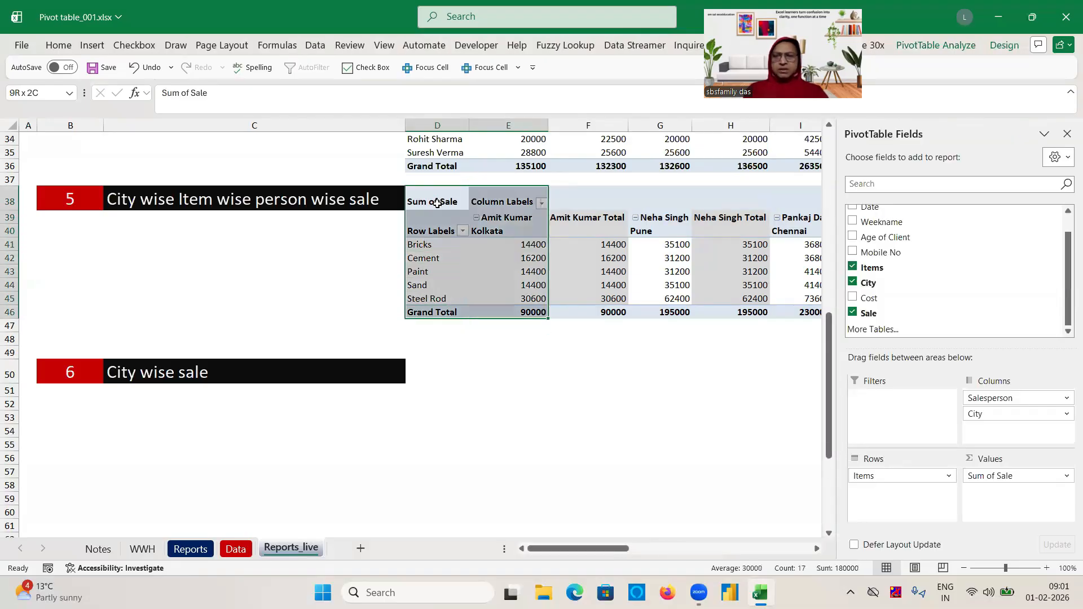
pyautogui.hotkey('ctrl', 'c')
pyautogui.click(428, 370)
pyautogui.hotkey('ctrl', 'v')
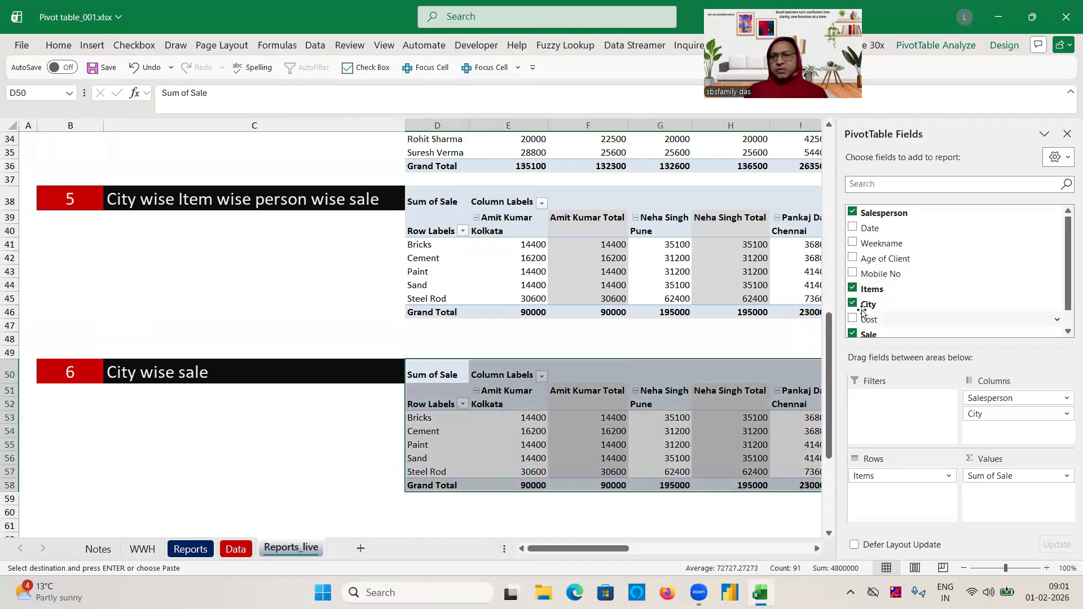
# Step: Remove Salesperson from the City wise sale pivot table and move City from its columns to the report filter
pyautogui.moveTo(984, 398); pyautogui.dragTo(933, 232)
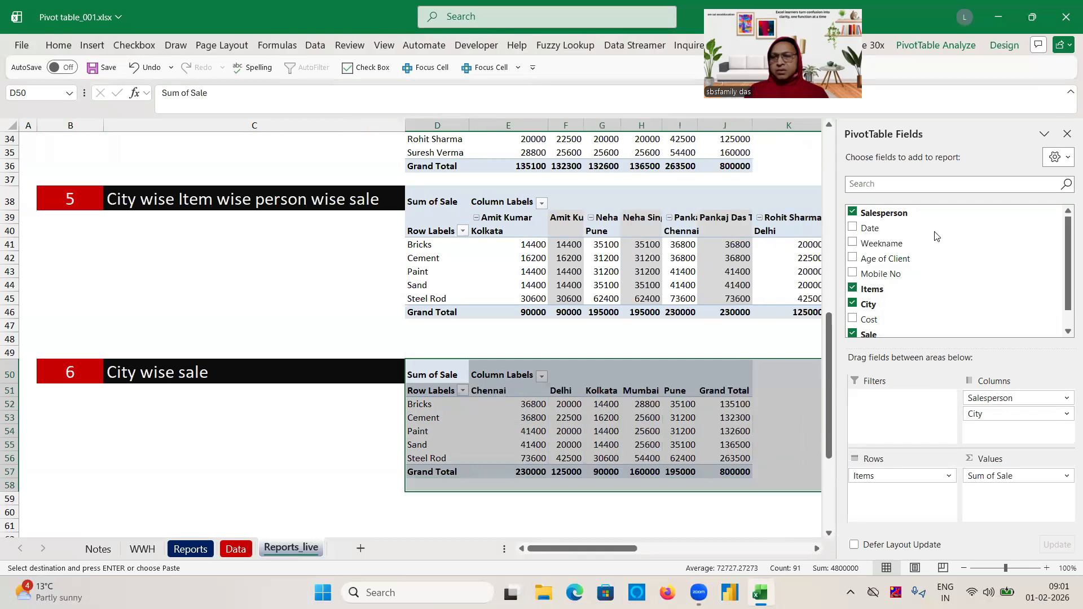
pyautogui.moveTo(981, 398); pyautogui.dragTo(873, 411)
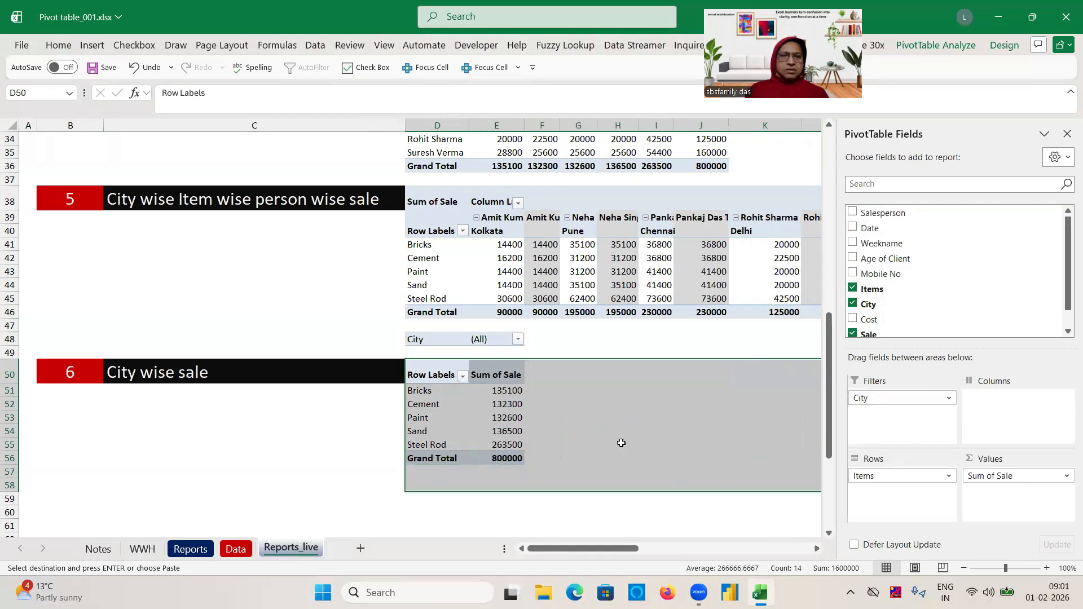
pyautogui.click(474, 417)
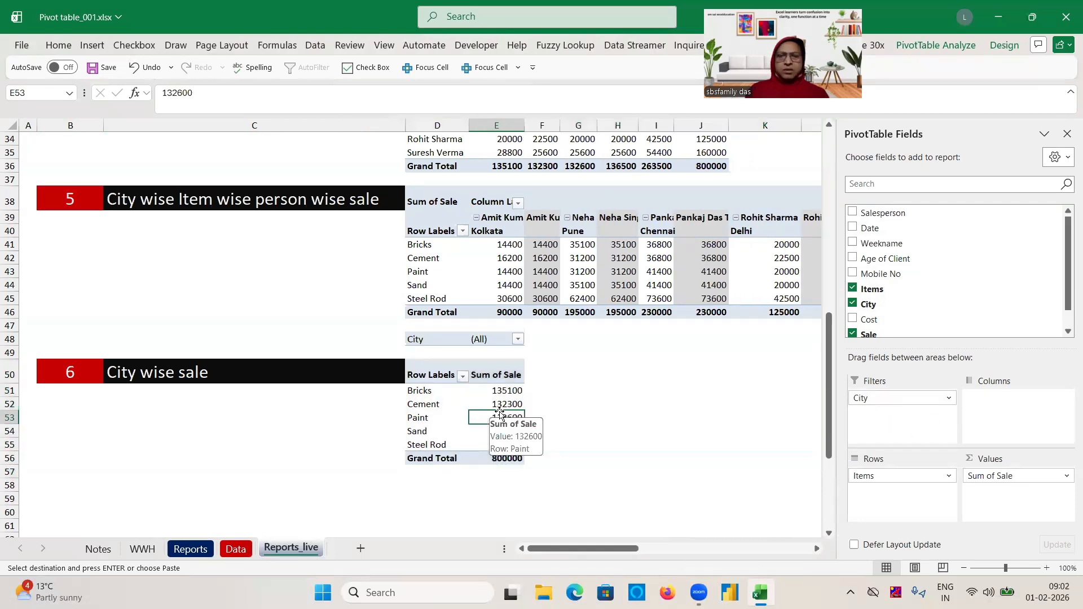
# Step: Filter the City wise sale pivot table to show only Delhi
pyautogui.click(518, 340)
pyautogui.click(385, 402)
pyautogui.click(461, 519)
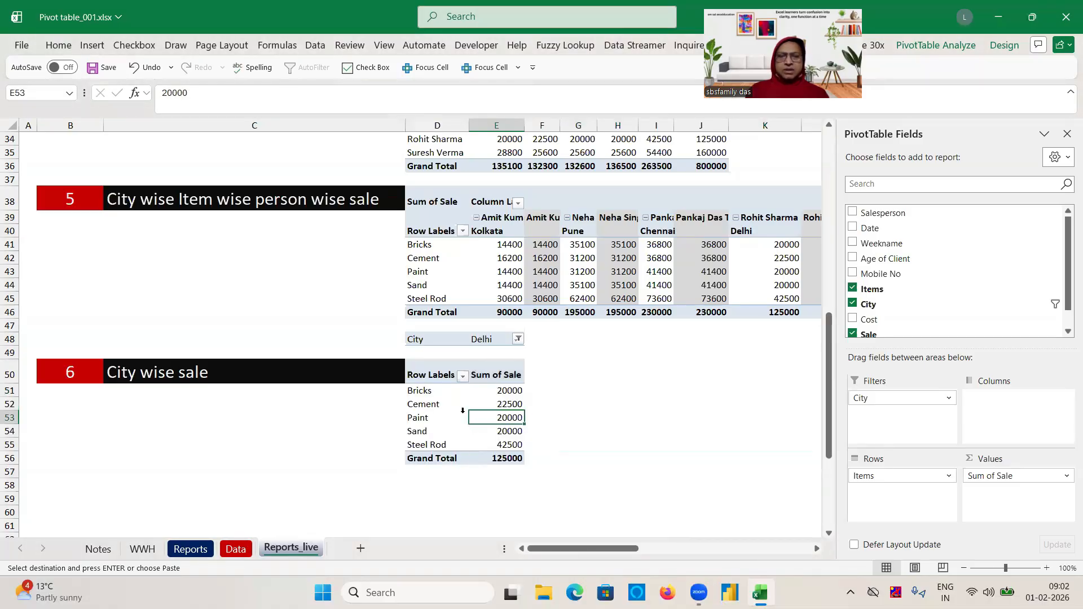
pyautogui.click(622, 368)
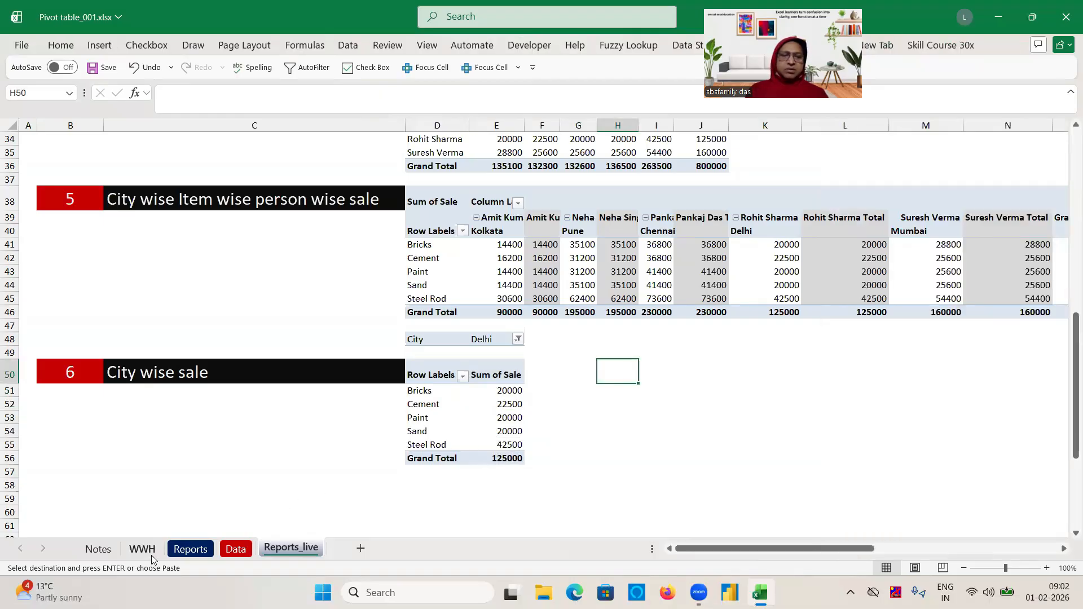
# Step: Review the source records on the Data sheet and the finished reports from the start of Reports_live
pyautogui.click(236, 550)
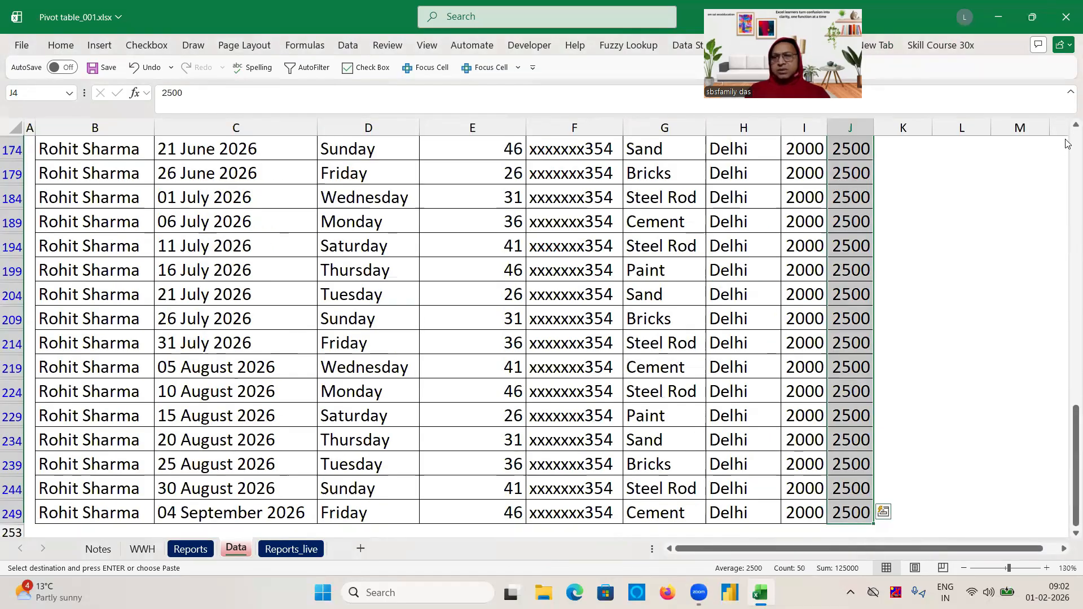
pyautogui.moveTo(1075, 465); pyautogui.dragTo(1067, 125)
pyautogui.hotkey('ctrl', 'pagedown')
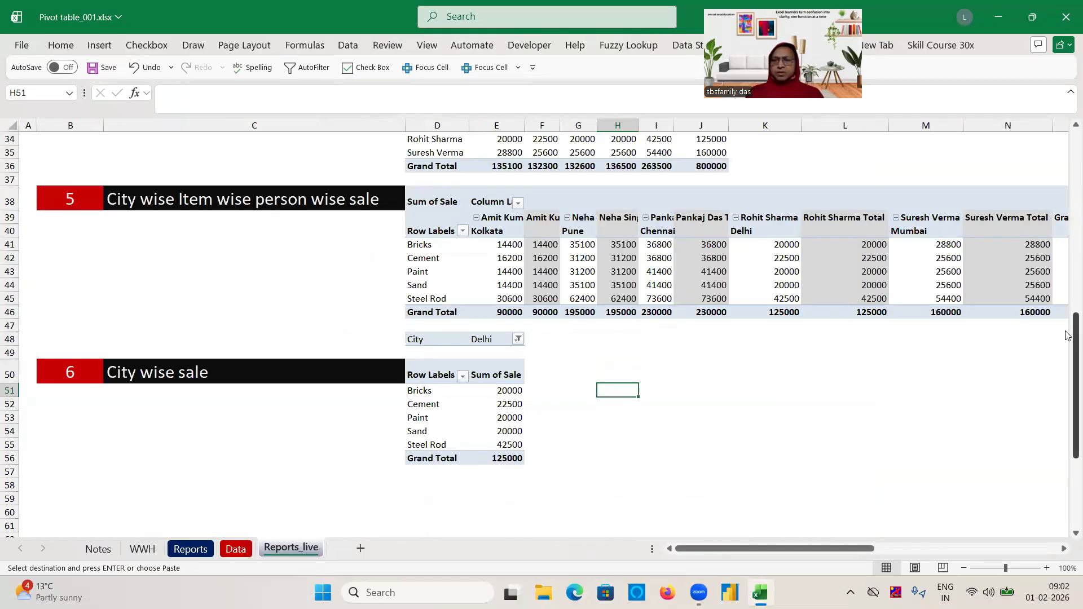
pyautogui.moveTo(1067, 336); pyautogui.dragTo(1023, 122)
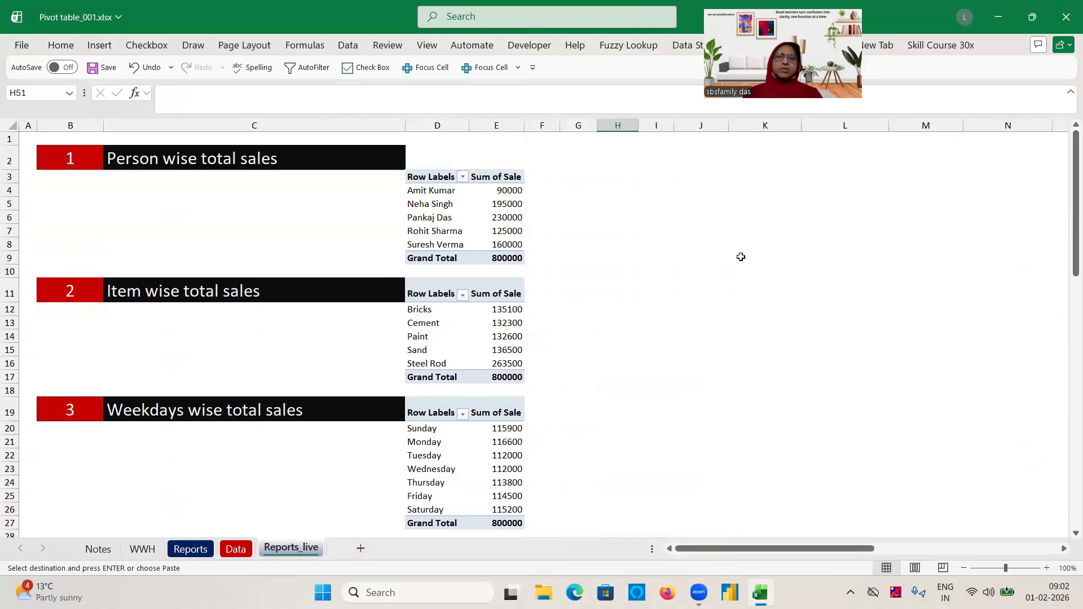